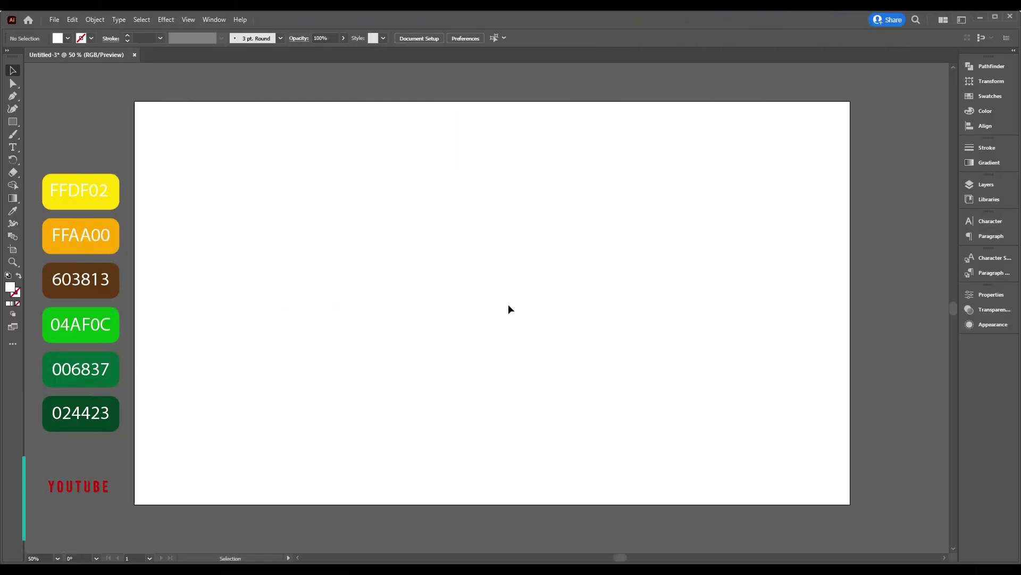
# Step: Add point text 'Text', enlarge it proportionally from the centre, and centre it on the artboard
pyautogui.click(12, 147)
pyautogui.click(480, 287)
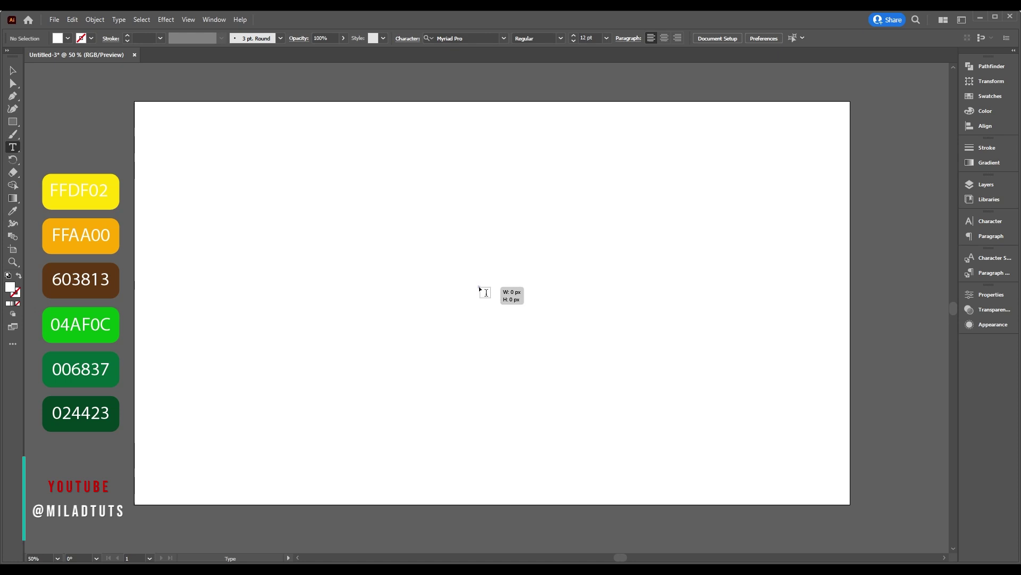
pyautogui.write('Text')
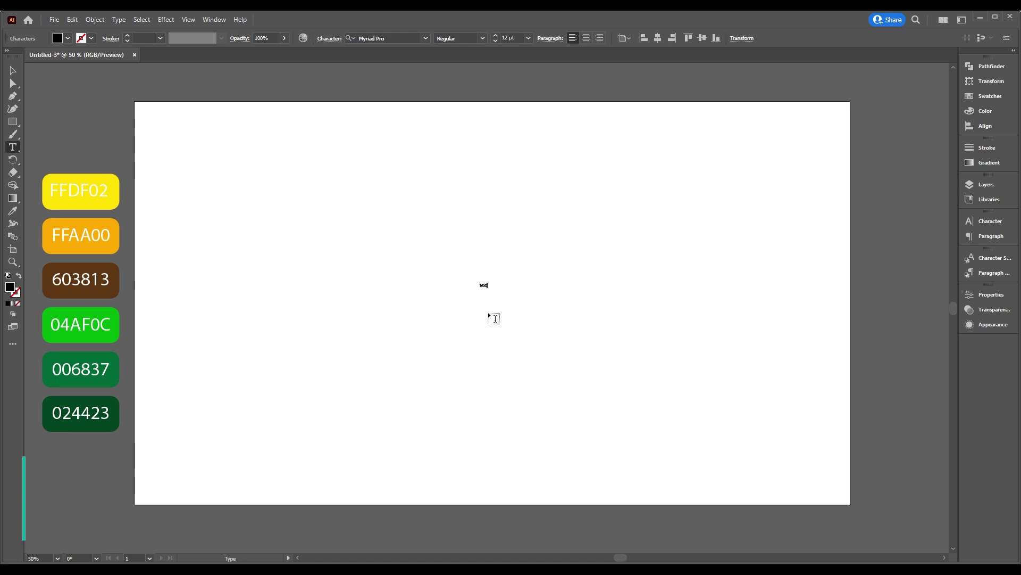
pyautogui.press('Escape')
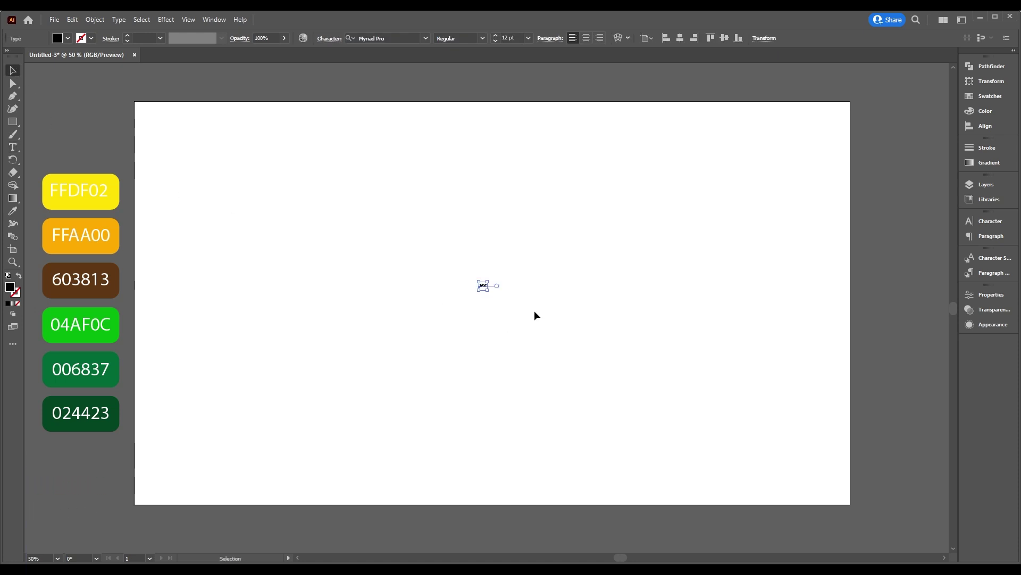
pyautogui.hotkey('alt', 'shift')
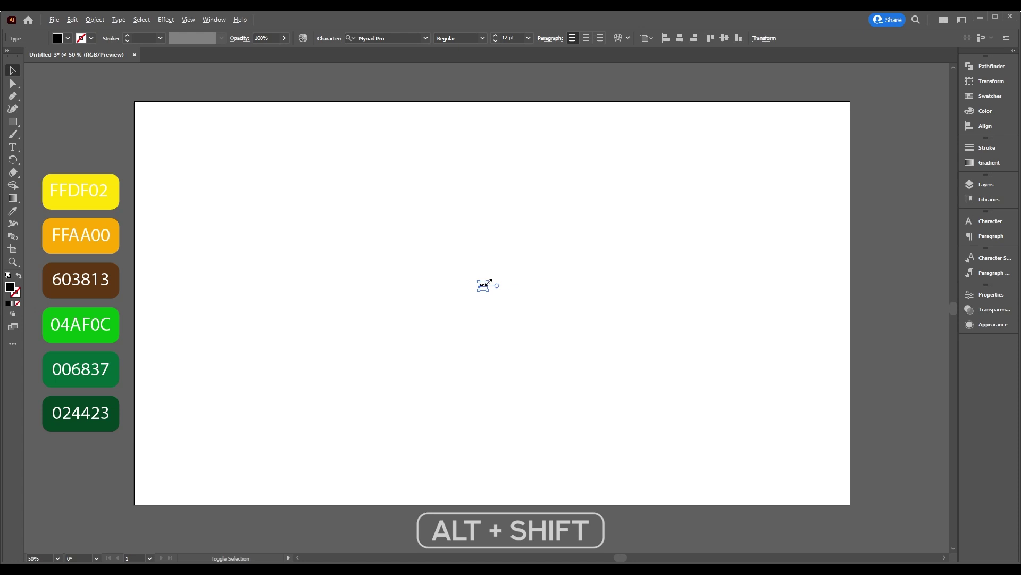
pyautogui.moveTo(490, 280); pyautogui.dragTo(694, 156)
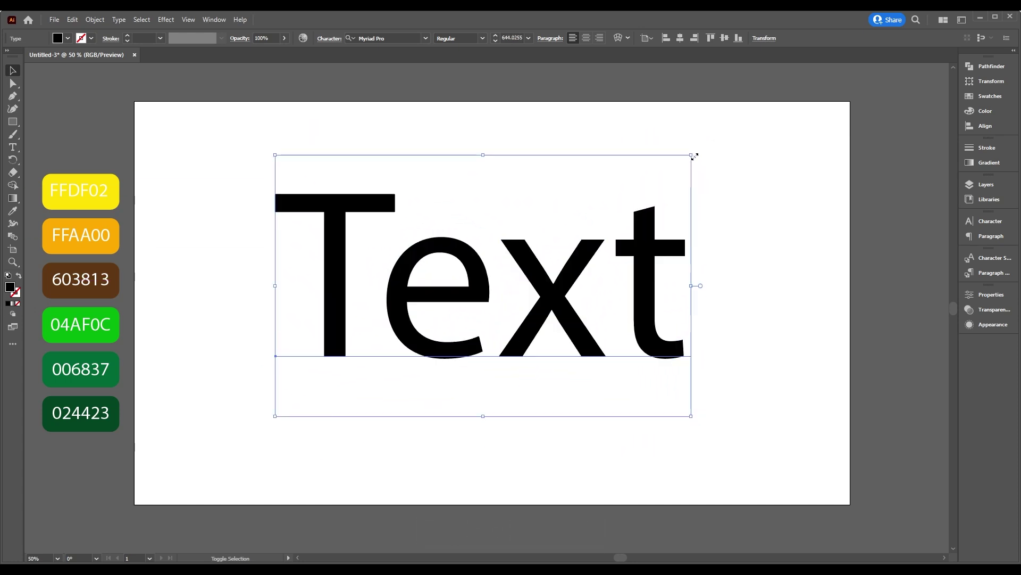
pyautogui.click(680, 38)
pyautogui.click(724, 38)
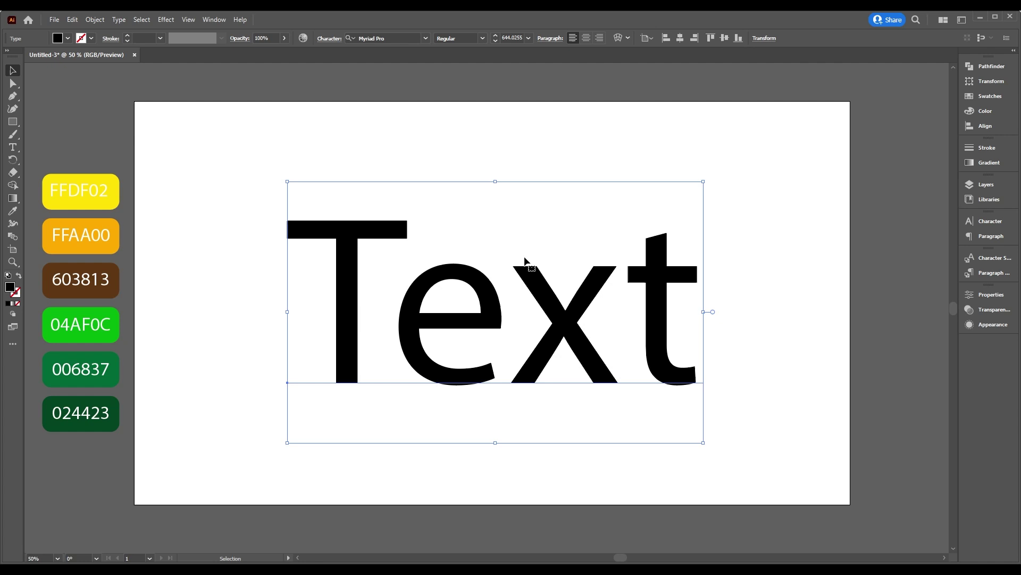
# Step: Set the text in Times New Roman Bold Italic
pyautogui.doubleClick(462, 292)
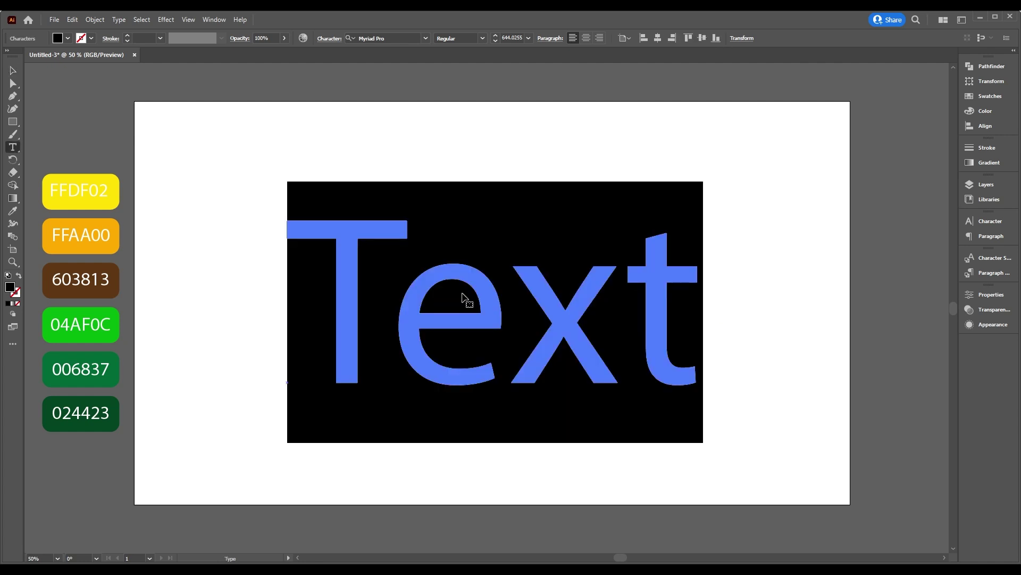
pyautogui.click(392, 38)
pyautogui.write('times')
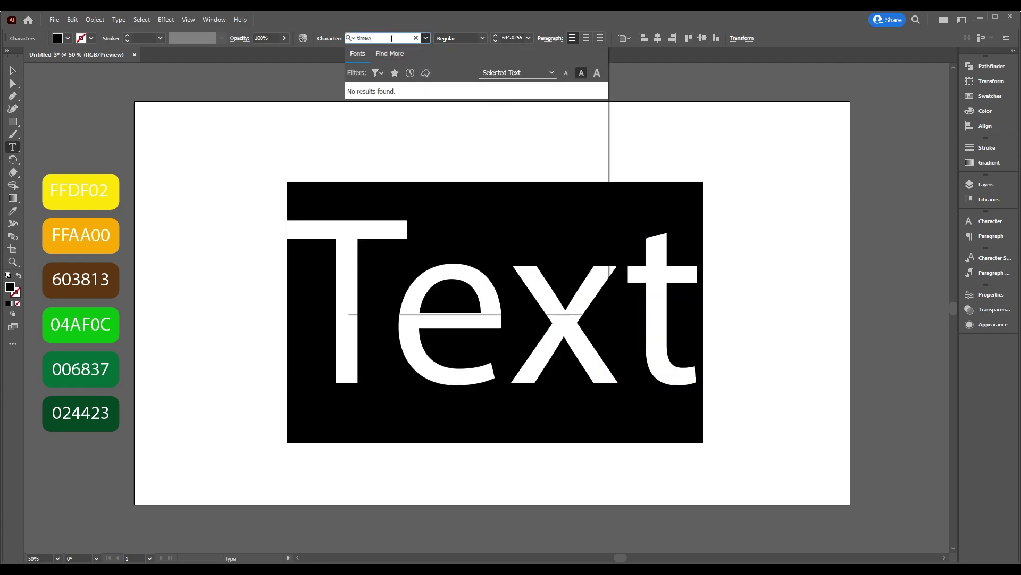
pyautogui.write(' ne')
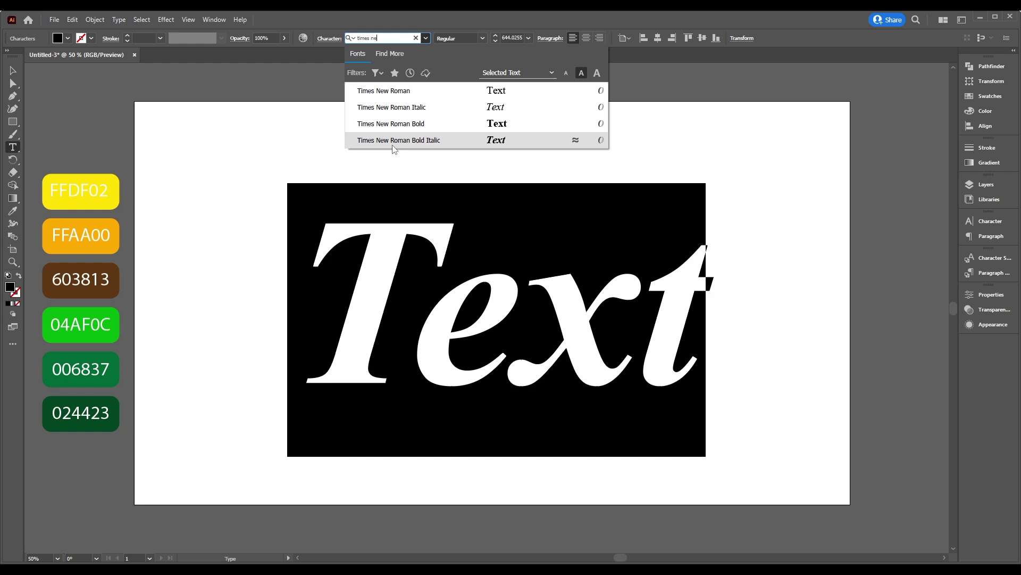
pyautogui.click(391, 142)
# Step: Set the selected text's character fill to None and show its Appearance attributes
pyautogui.click(13, 70)
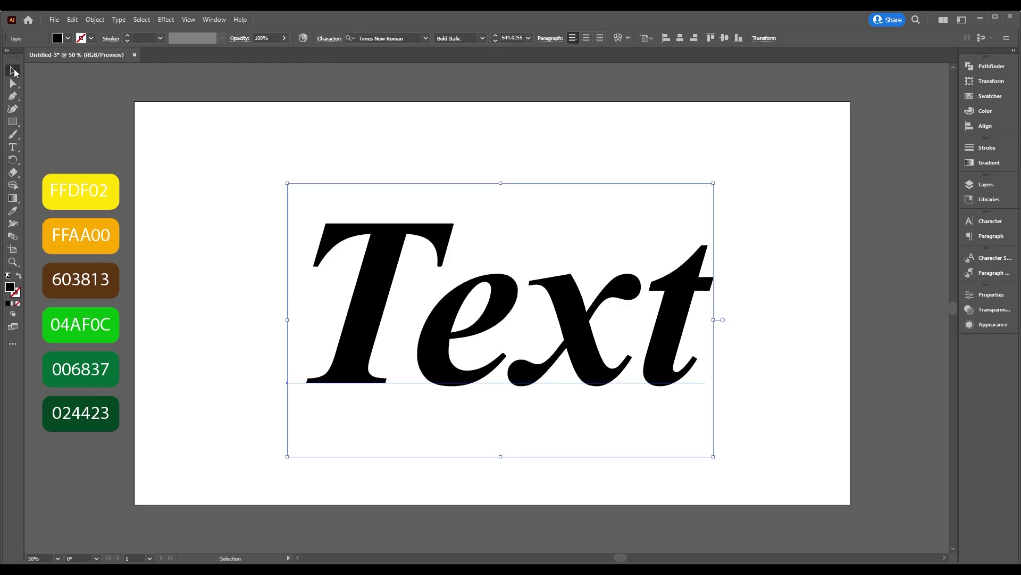
pyautogui.click(19, 306)
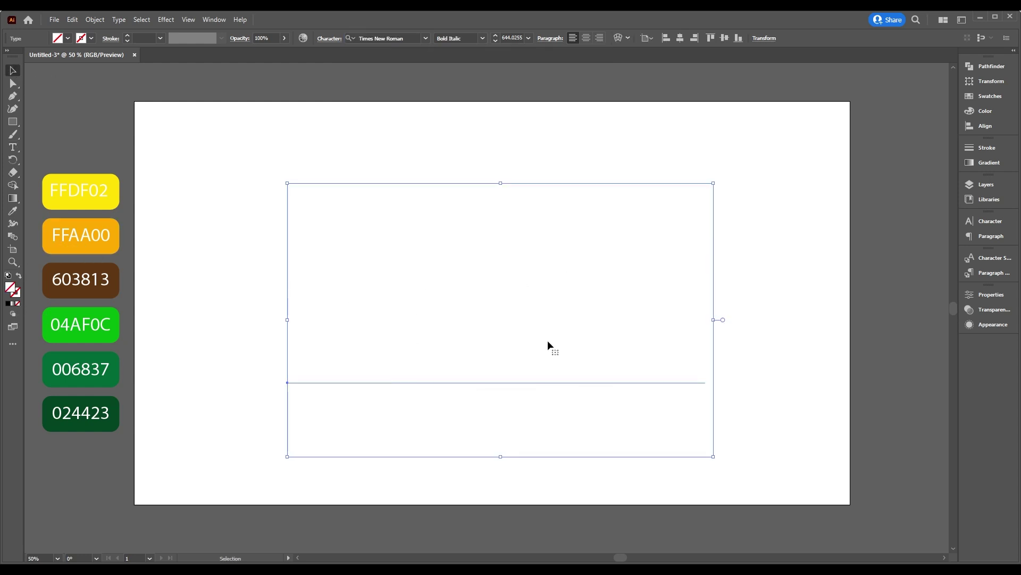
pyautogui.click(988, 325)
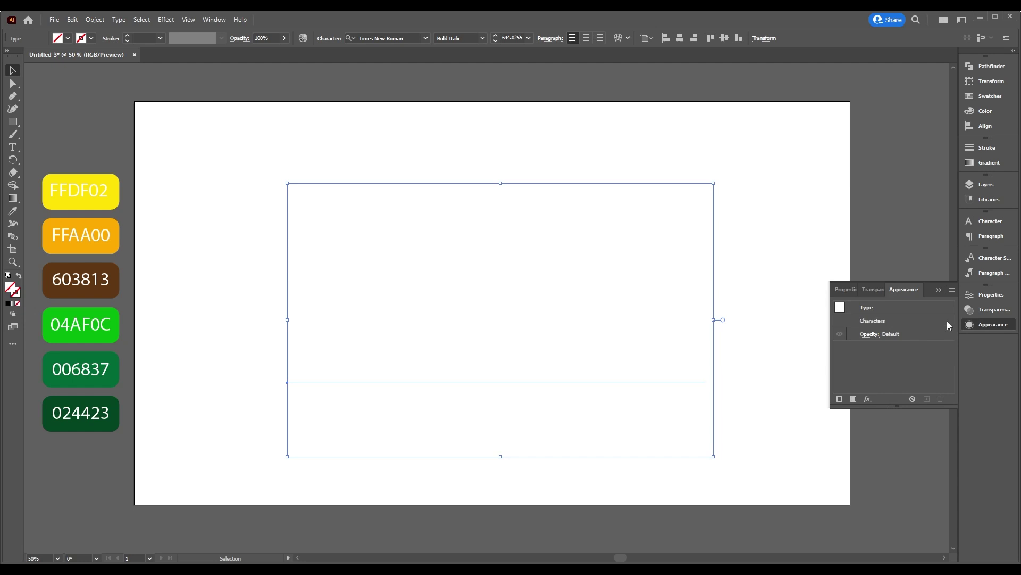
pyautogui.click(218, 19)
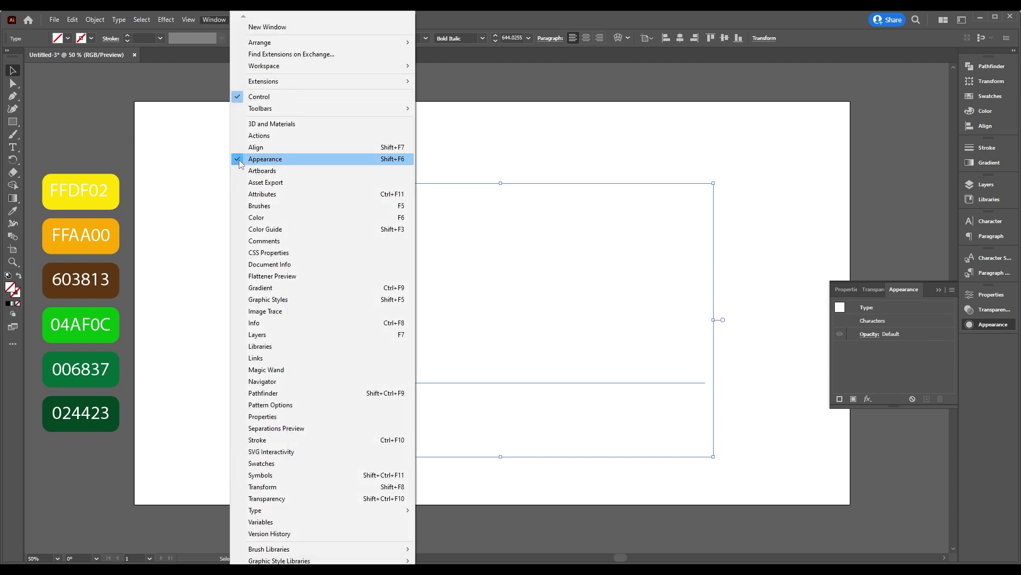
pyautogui.click(873, 379)
# Step: Add a new appearance fill coloured yellow FFDF02 from the swatch
pyautogui.click(854, 399)
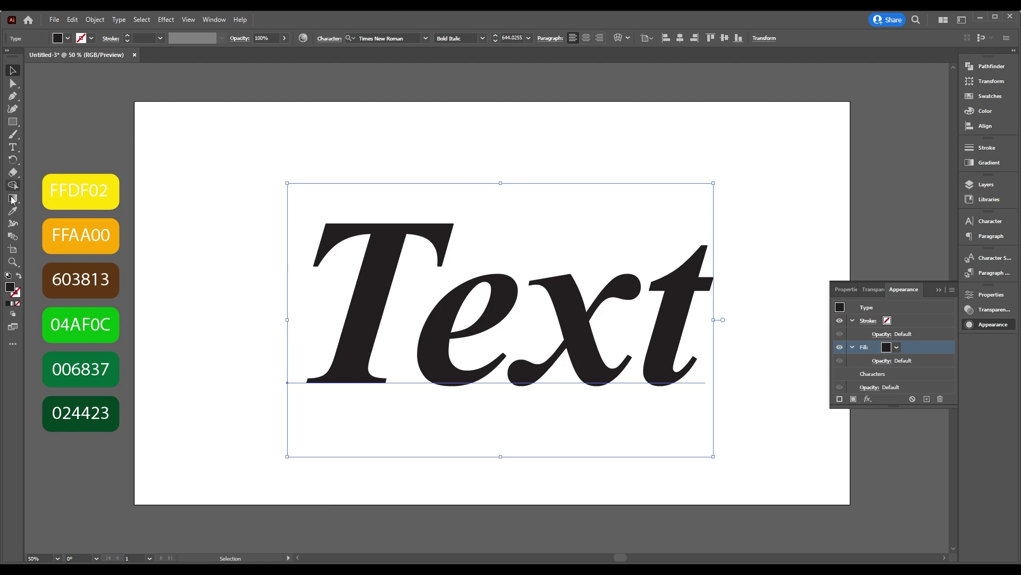
pyautogui.click(12, 211)
pyautogui.click(73, 177)
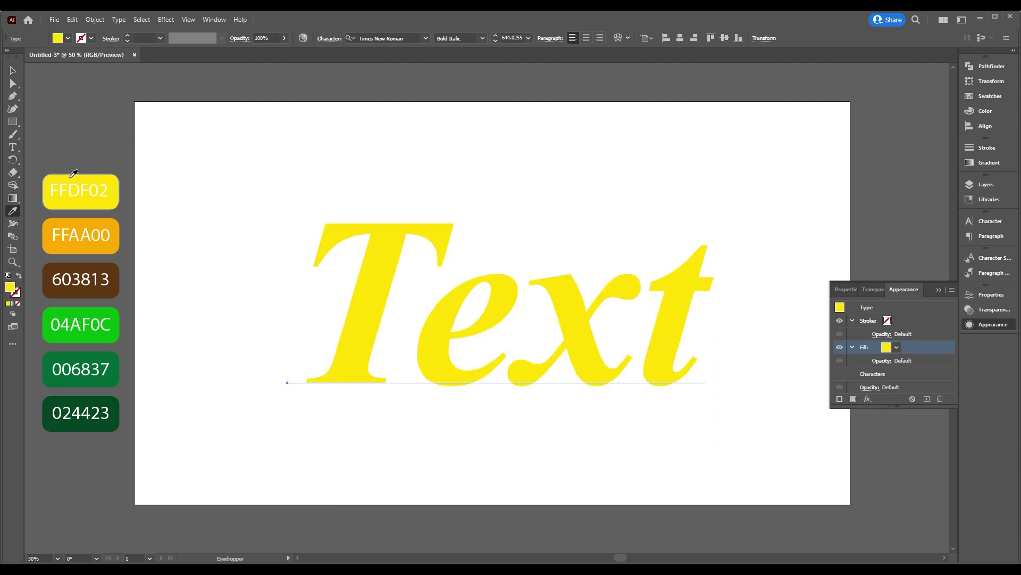
# Step: Duplicate the yellow fill and add a Transform effect to the lower copy
pyautogui.click(927, 398)
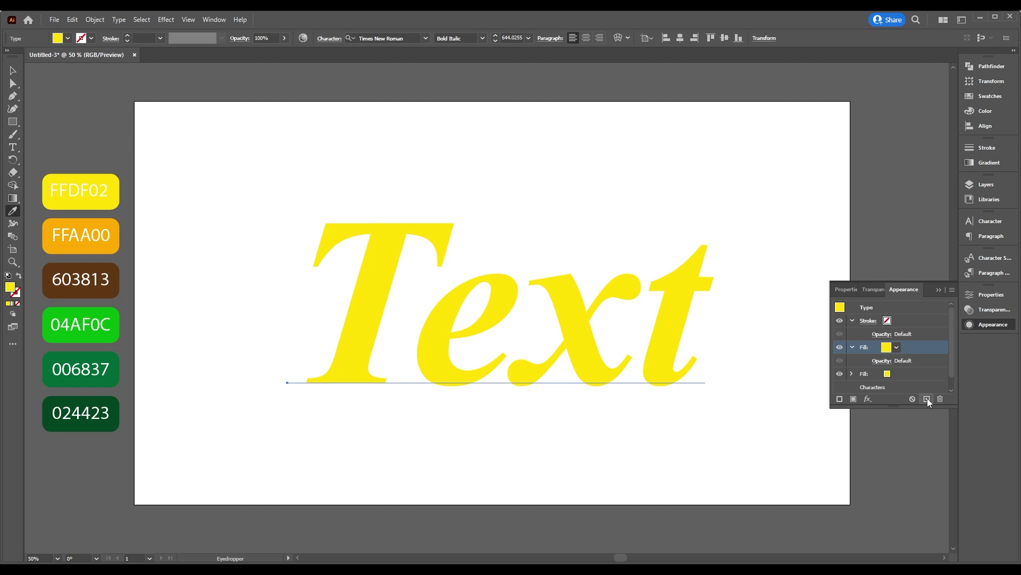
pyautogui.click(867, 373)
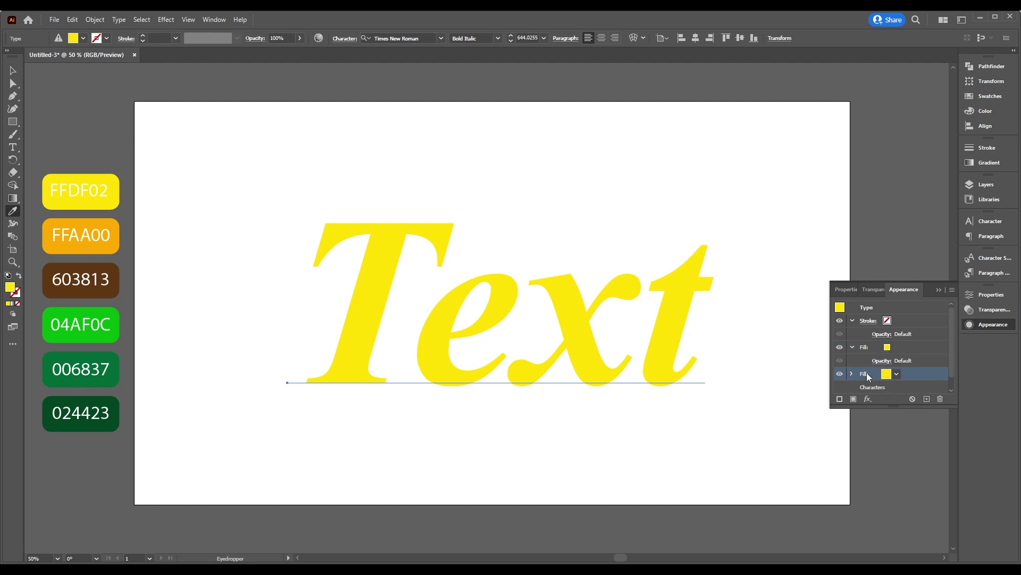
pyautogui.click(868, 399)
pyautogui.moveTo(906, 184)
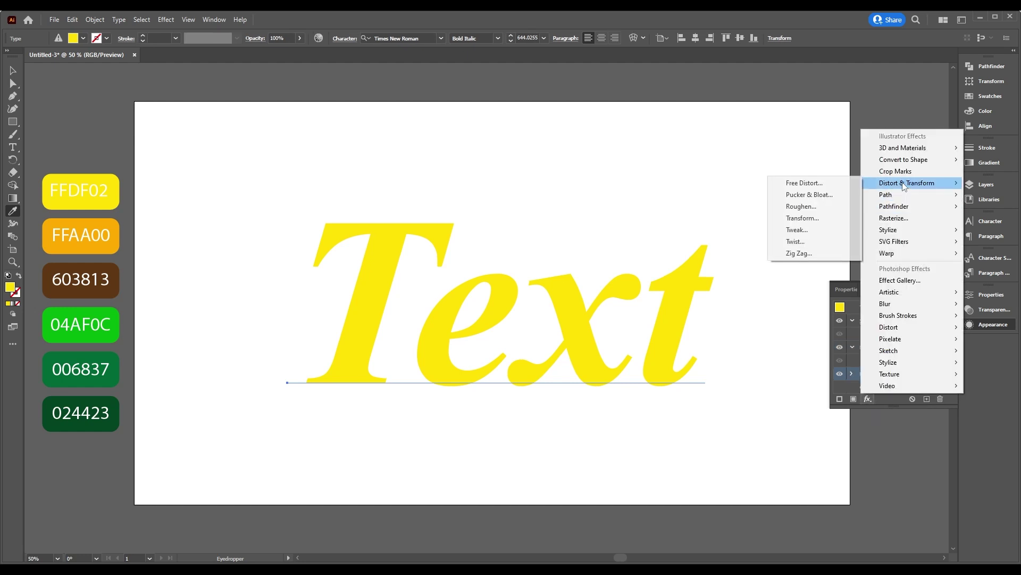
pyautogui.click(803, 219)
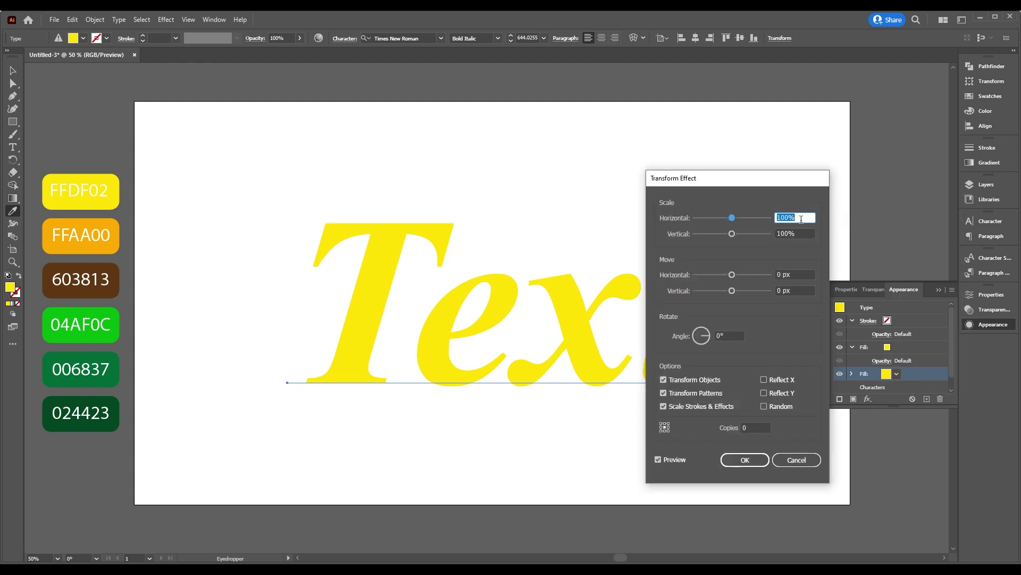
# Step: Set the Transform to 0.5 px vertical move with 30 copies, then colour it orange FFAA00
pyautogui.doubleClick(780, 290)
pyautogui.write('.5')
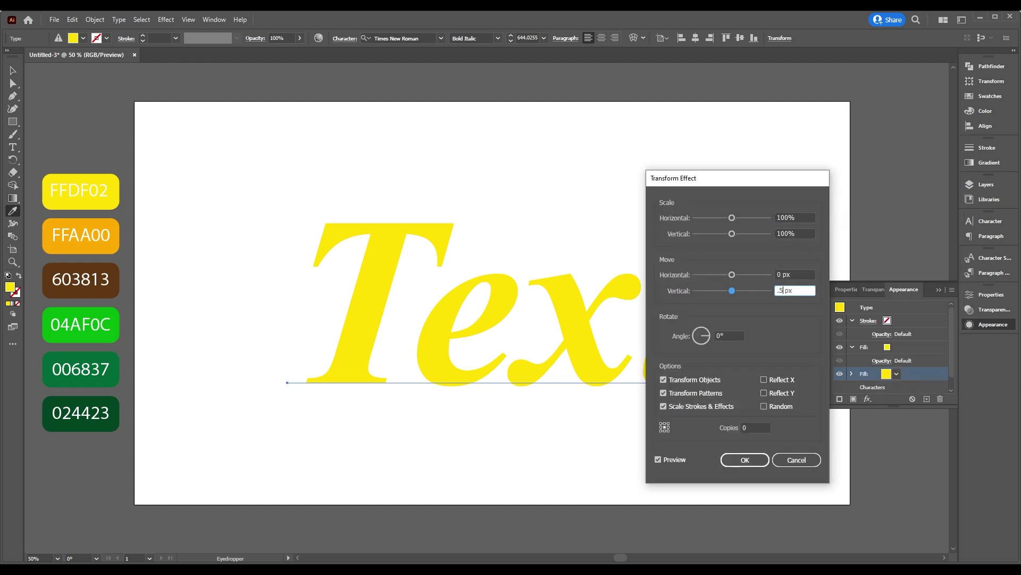
pyautogui.click(749, 427)
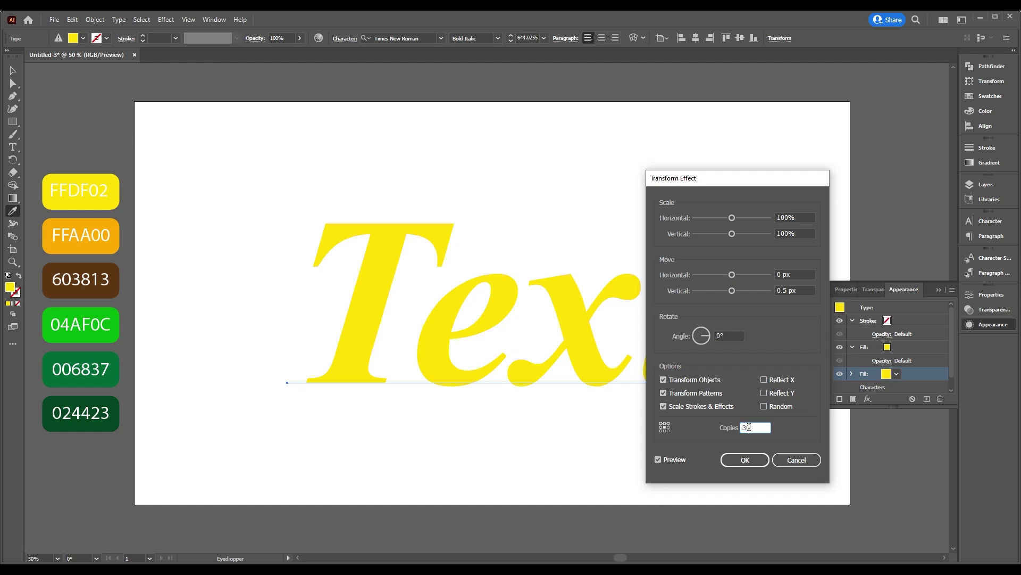
pyautogui.write('30')
pyautogui.click(745, 460)
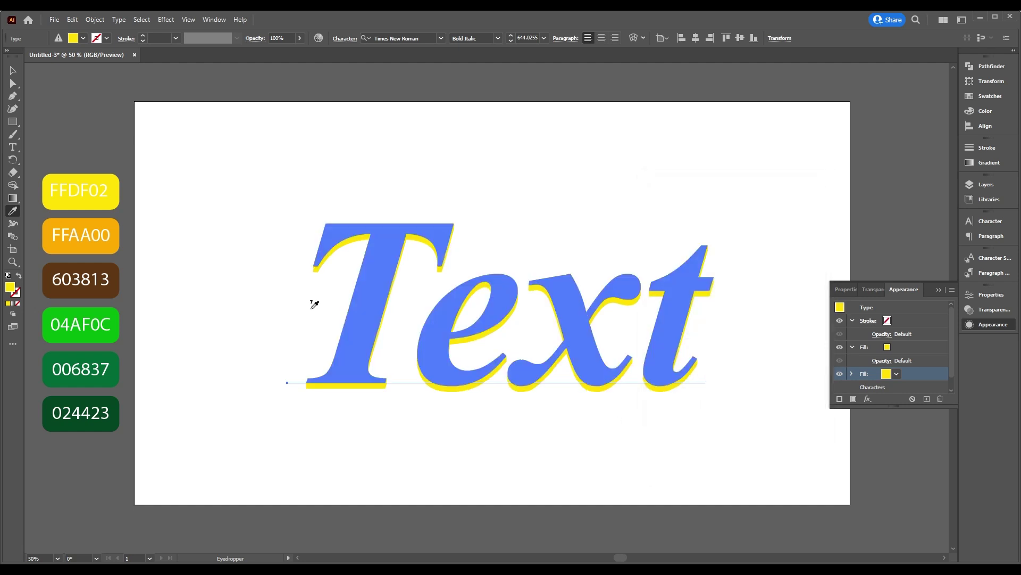
pyautogui.click(94, 220)
# Step: Duplicate the upper yellow fill and place the copy below the orange fill
pyautogui.click(873, 347)
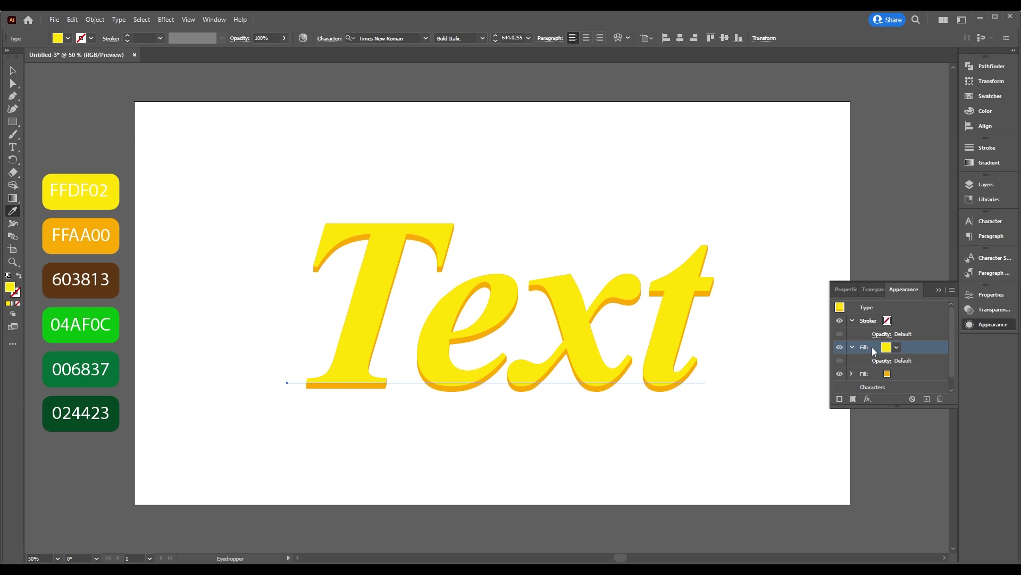
pyautogui.click(929, 398)
pyautogui.click(869, 373)
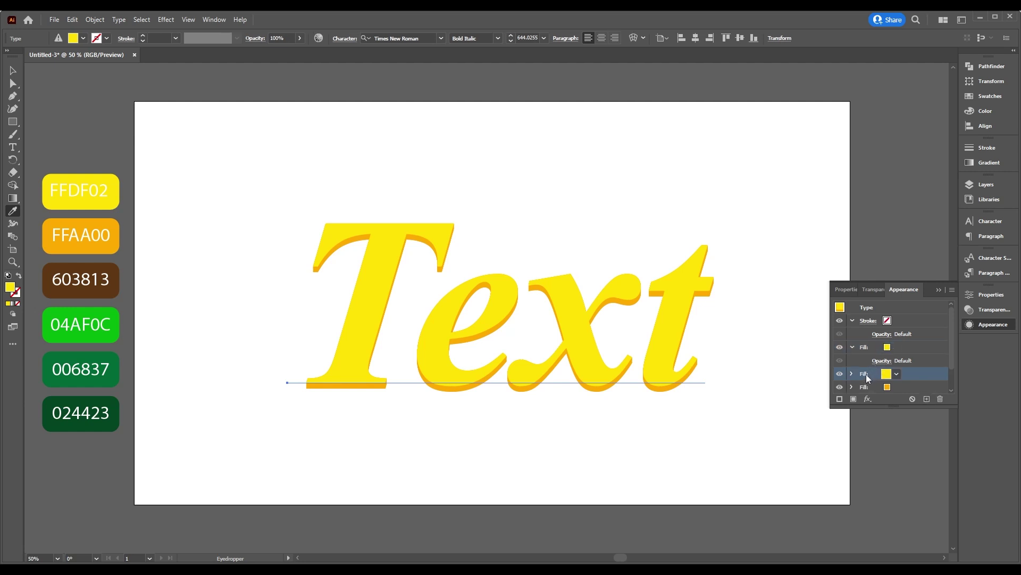
pyautogui.moveTo(866, 375)
pyautogui.mouseDown()
pyautogui.moveTo(869, 391)
pyautogui.moveTo(870, 369)
pyautogui.mouseUp()
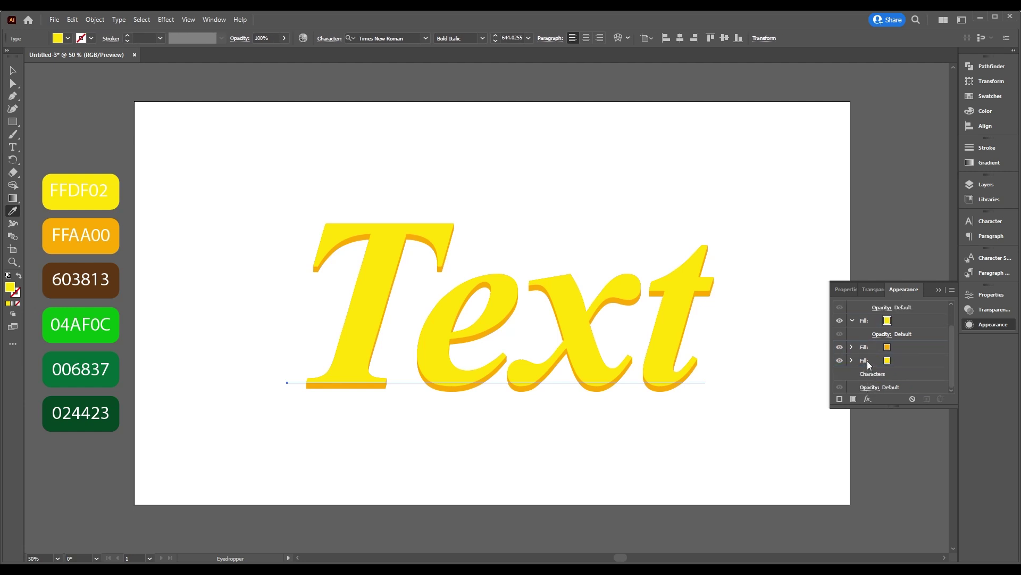
pyautogui.click(868, 360)
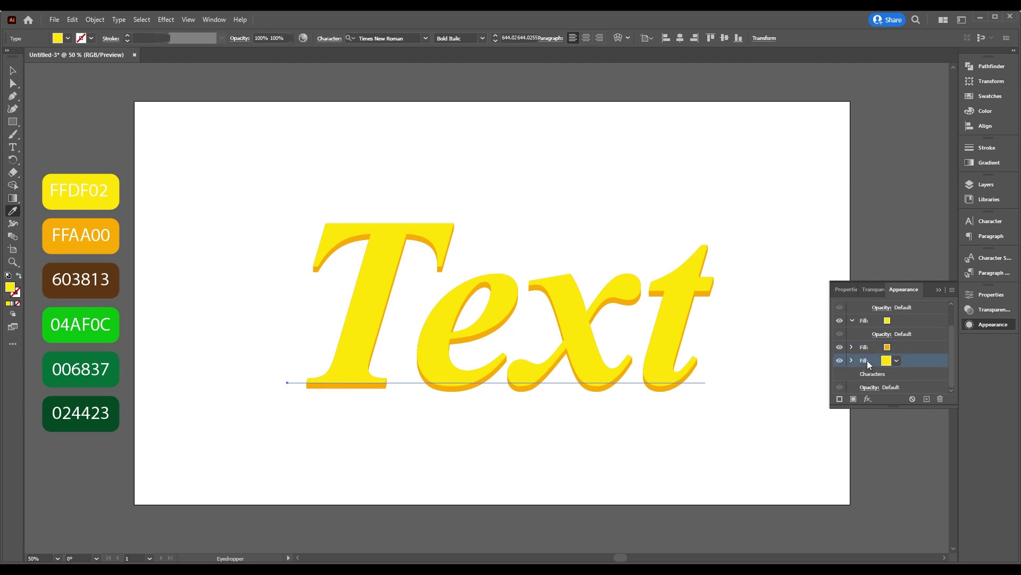
# Step: Add a Transform effect to that fill with a 0.5 px vertical move
pyautogui.click(868, 399)
pyautogui.moveTo(908, 187)
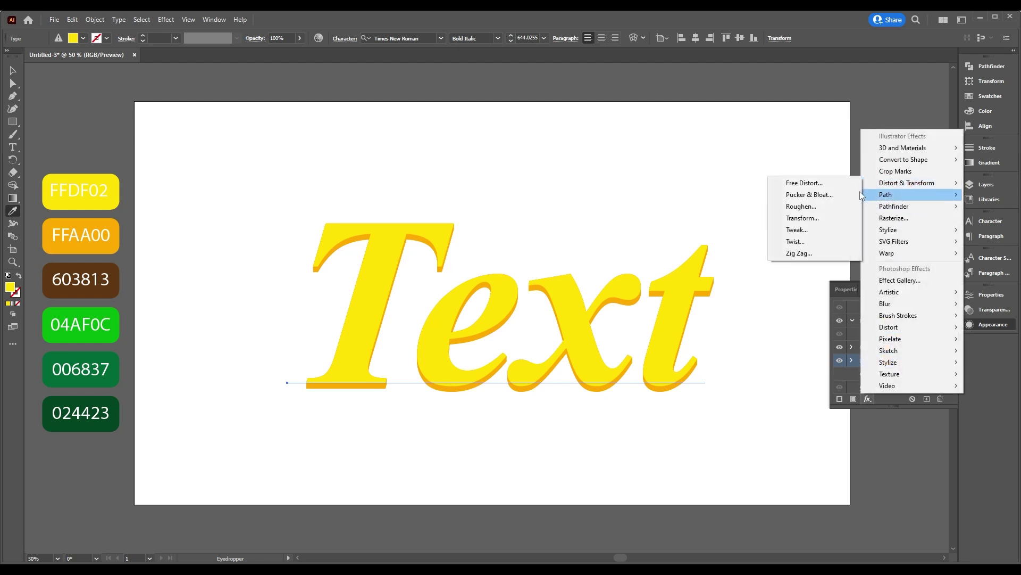
pyautogui.click(815, 215)
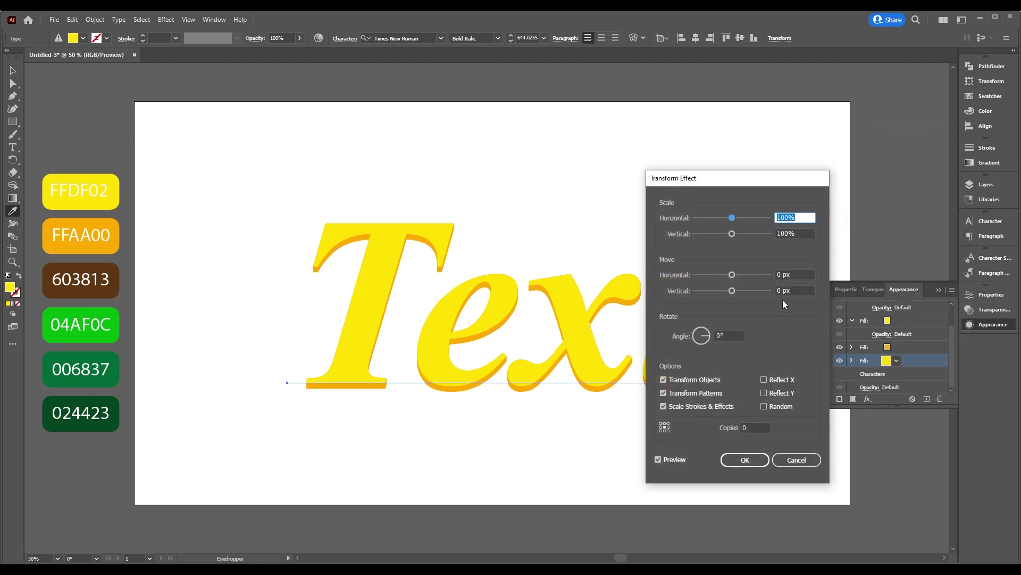
pyautogui.click(780, 290)
pyautogui.press('BackSpace')
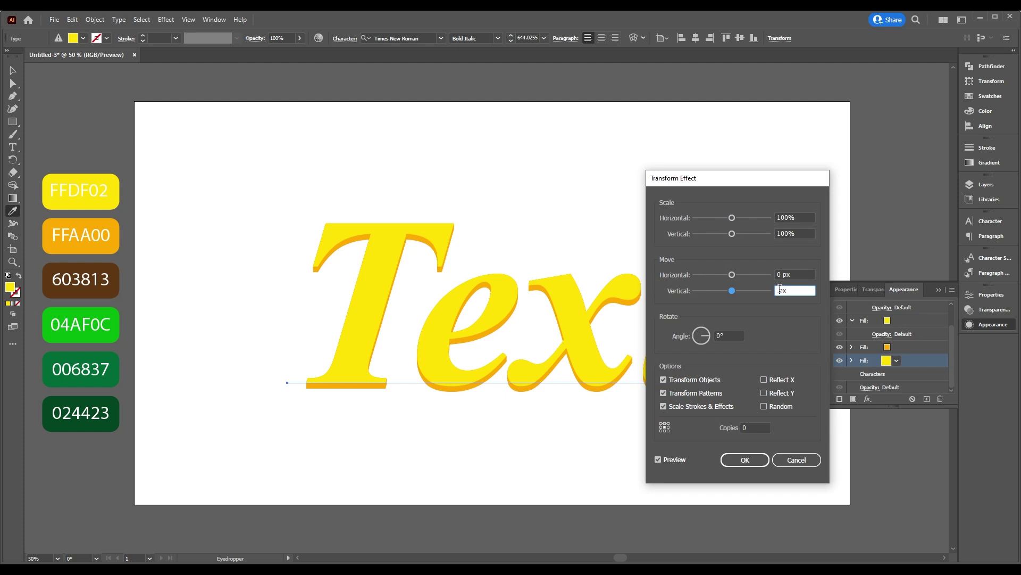
pyautogui.click(745, 429)
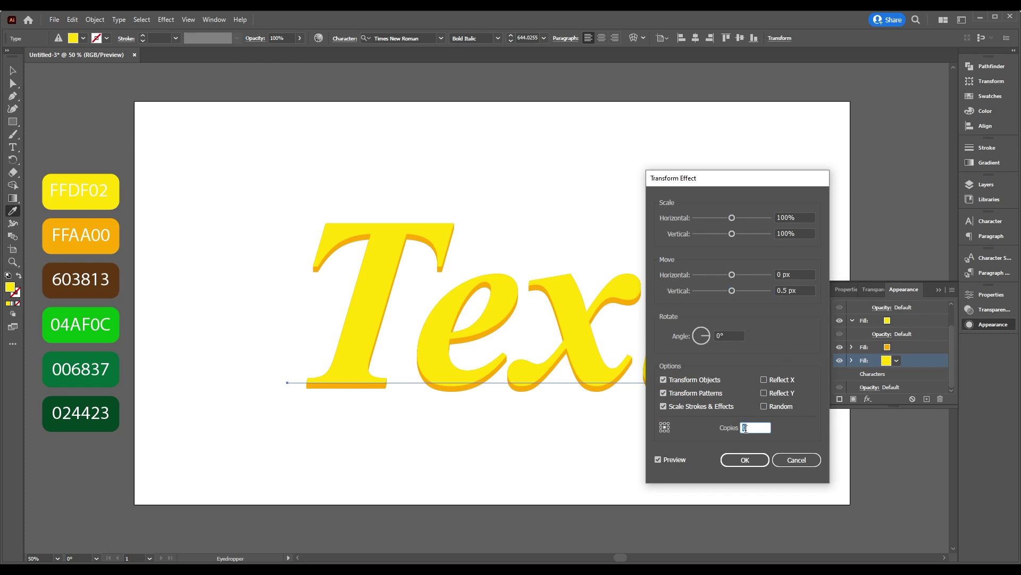
# Step: Apply the Transform with 45 copies and colour the fill brown 603813
pyautogui.write('45')
pyautogui.click(742, 464)
pyautogui.click(94, 265)
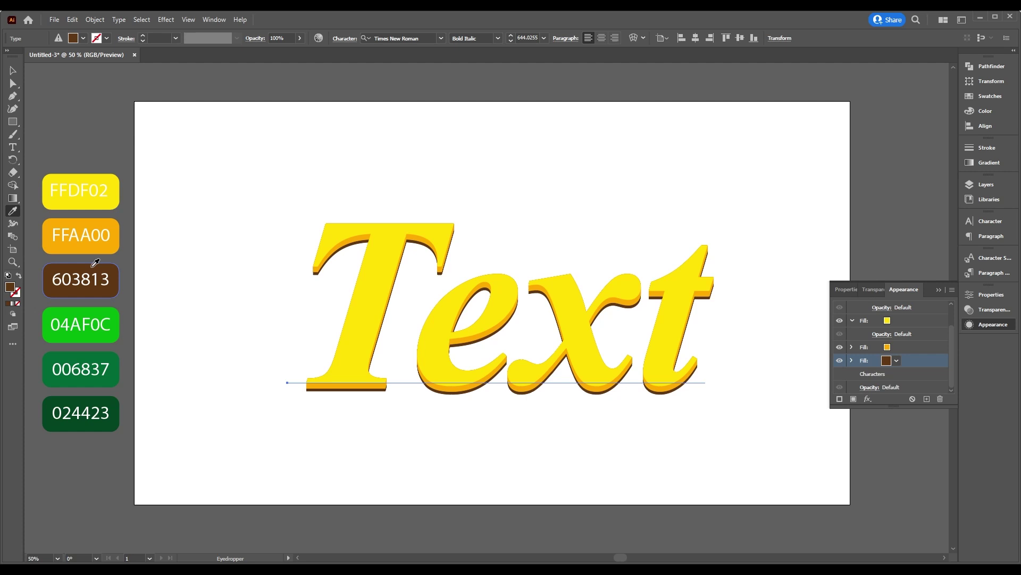
# Step: Duplicate the top yellow fill and move the copy to the bottom of the fill stack
pyautogui.scroll(2, 952, 338)
pyautogui.click(873, 339)
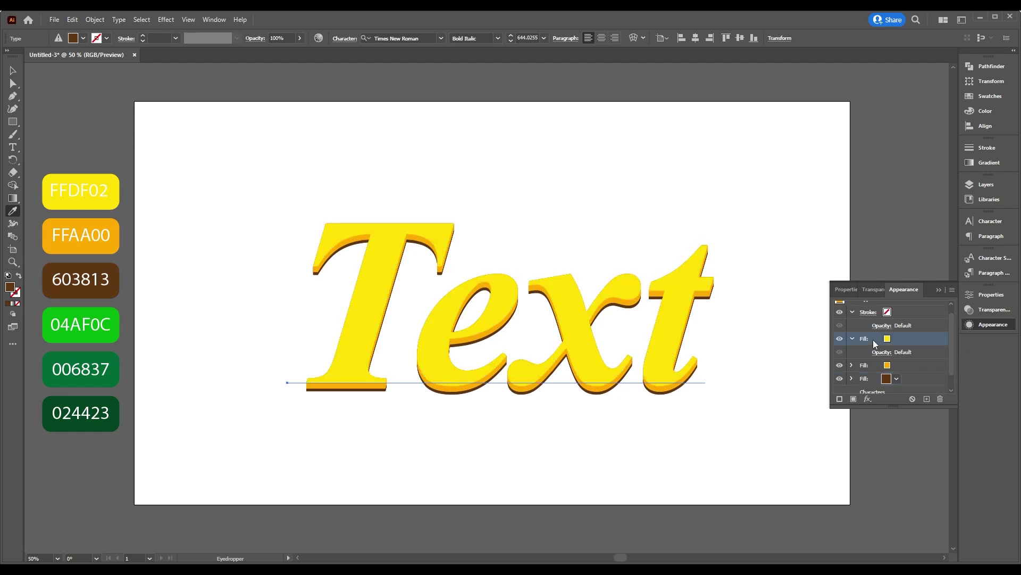
pyautogui.click(927, 399)
pyautogui.scroll(-2, 951, 346)
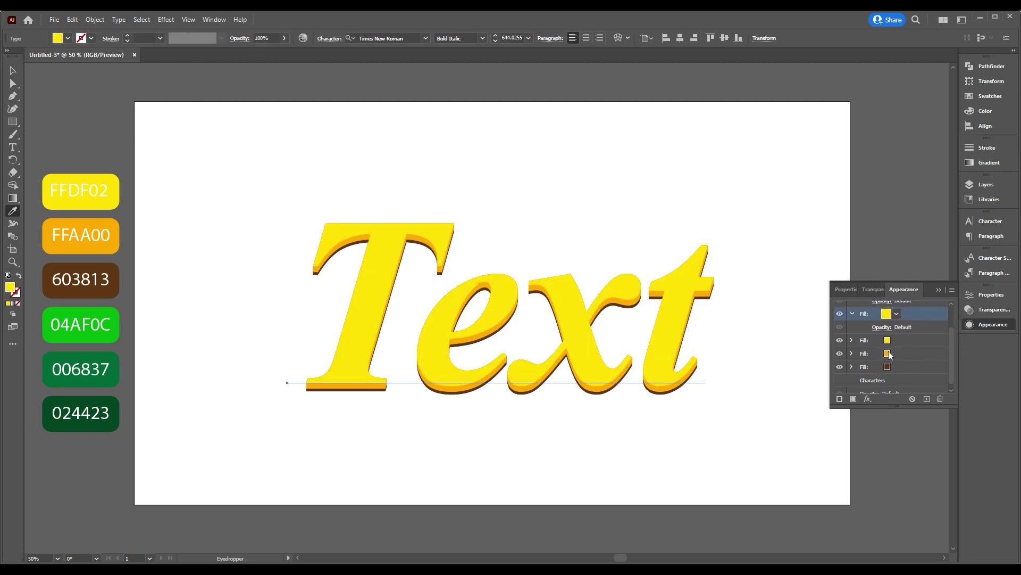
pyautogui.click(858, 343)
pyautogui.moveTo(868, 349); pyautogui.dragTo(873, 376)
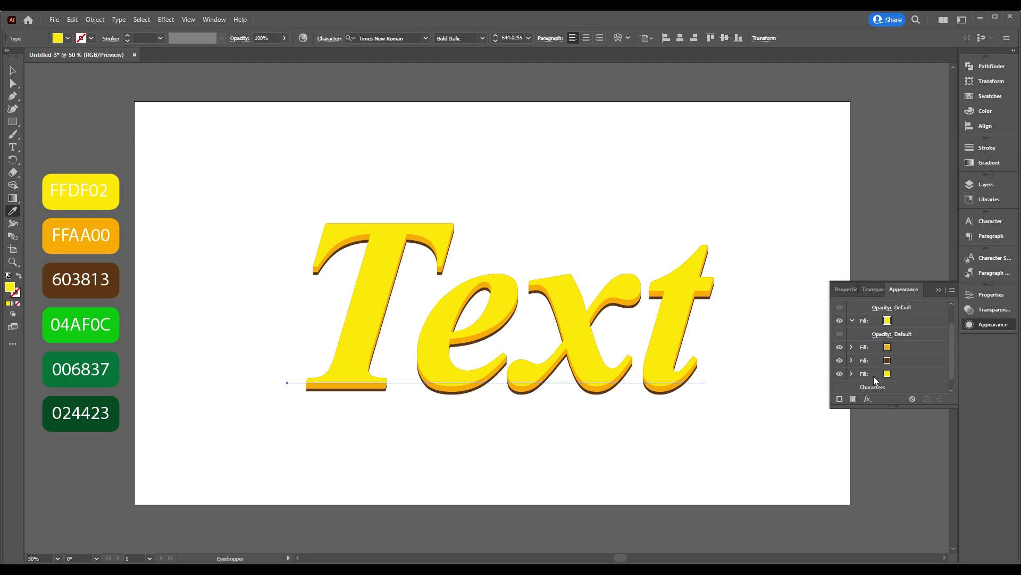
pyautogui.scroll(-1, 952, 361)
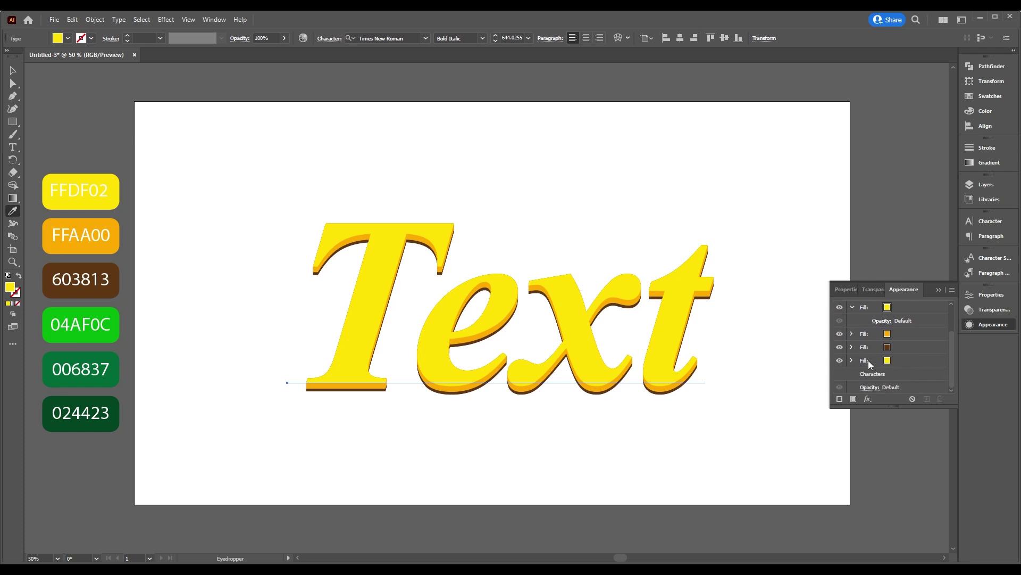
pyautogui.click(868, 359)
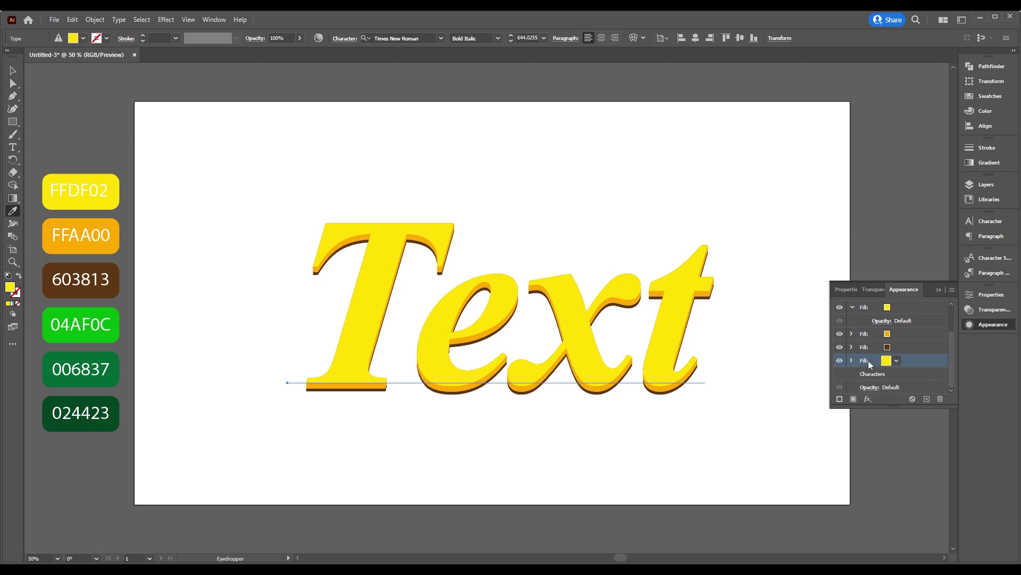
# Step: Give the bottom fill a 45 px Offset Path with round joins, coloured green 04AF0C
pyautogui.click(868, 398)
pyautogui.moveTo(902, 192)
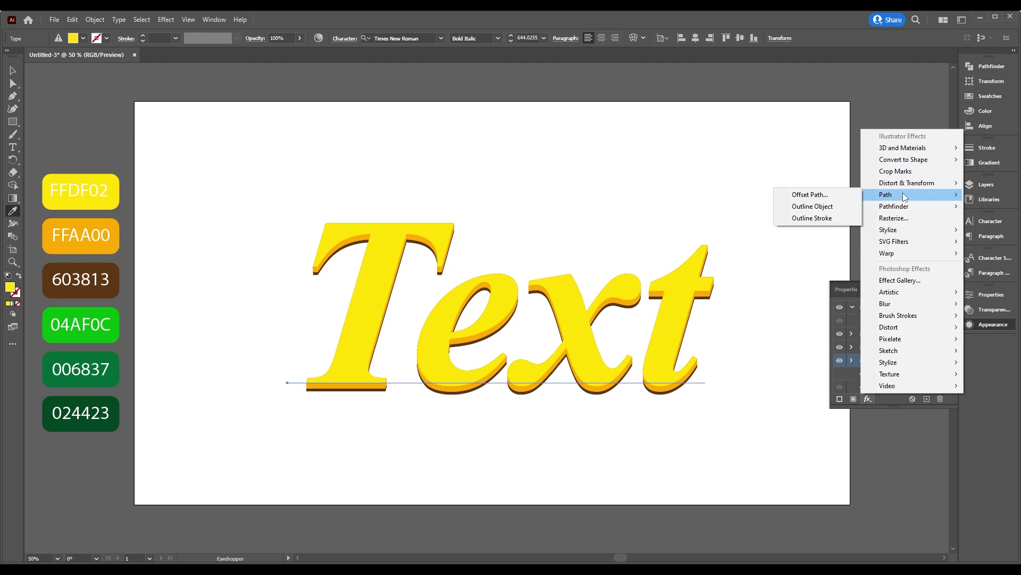
pyautogui.click(818, 194)
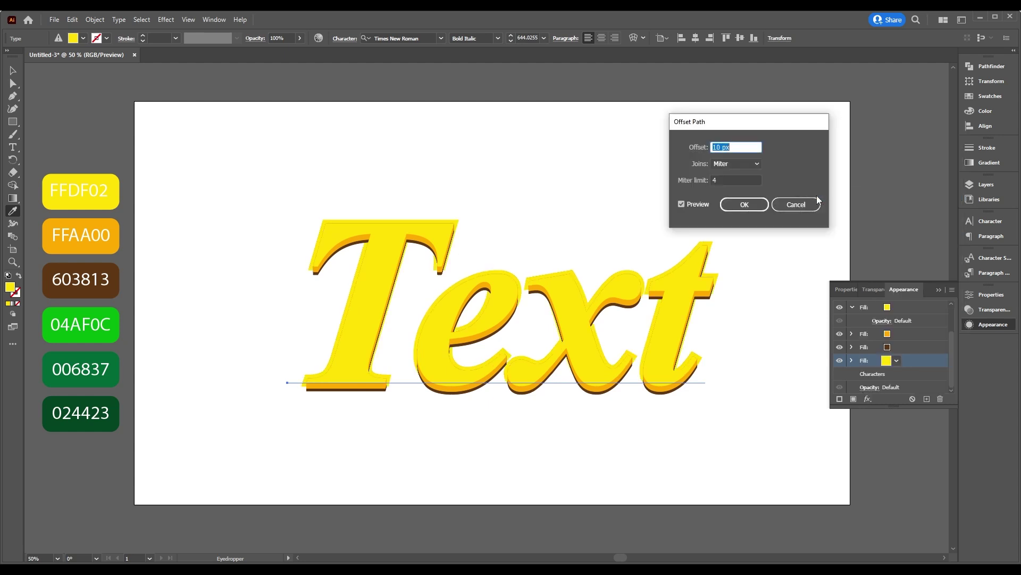
pyautogui.write('45')
pyautogui.click(755, 164)
pyautogui.click(737, 188)
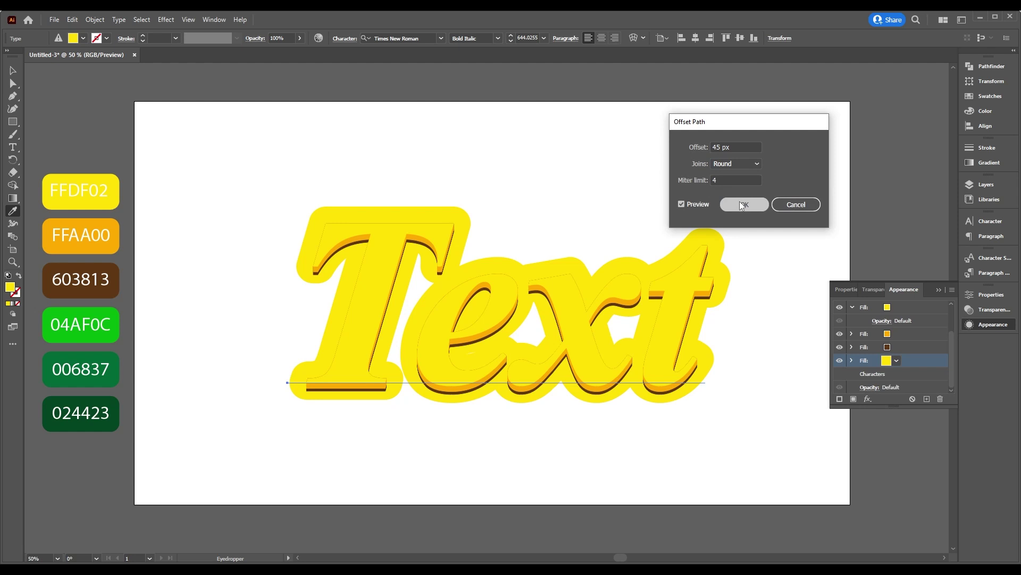
pyautogui.click(743, 202)
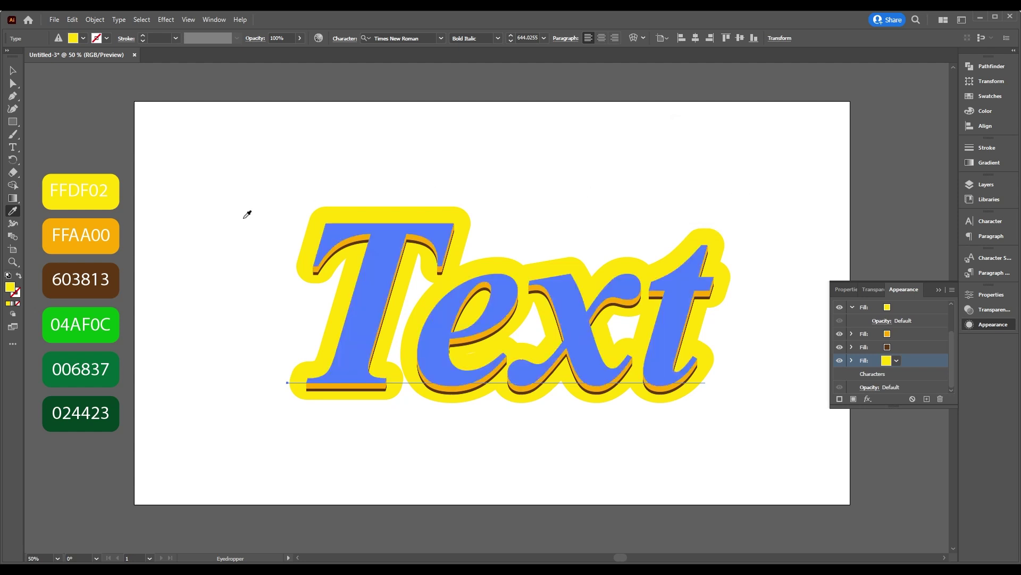
pyautogui.click(93, 310)
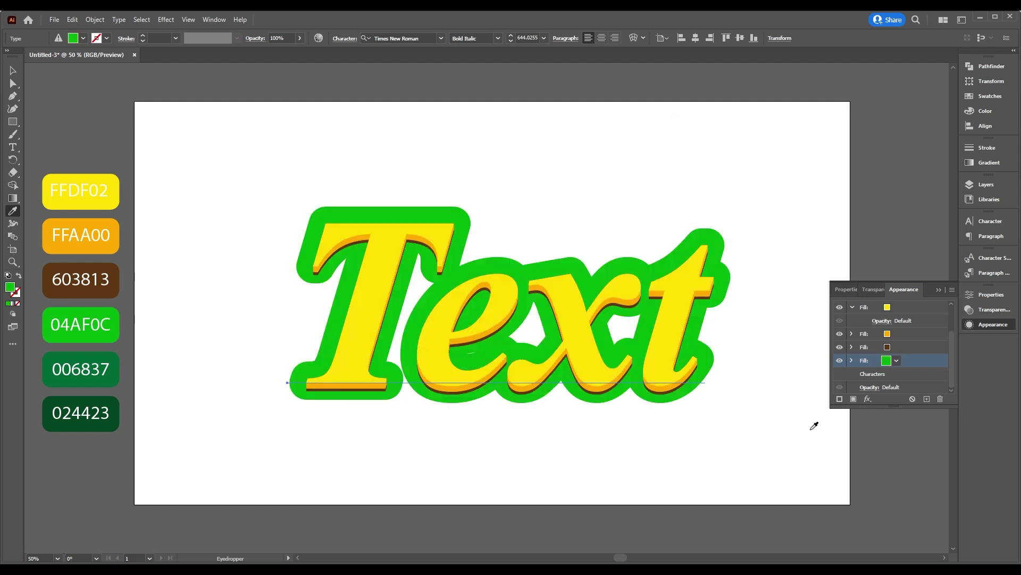
# Step: Add a Transform effect that moves the green outline 10 px downward
pyautogui.click(867, 399)
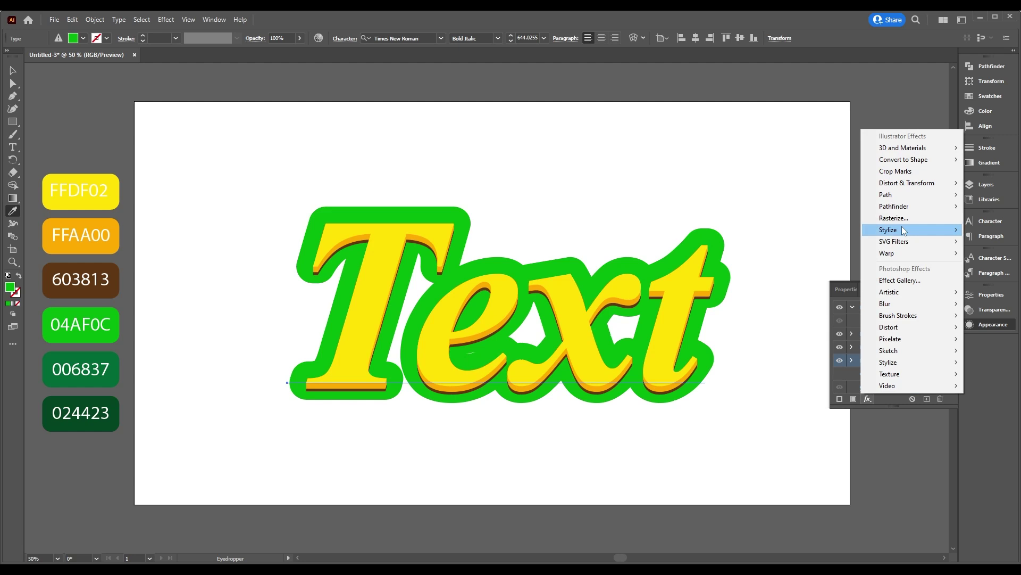
pyautogui.moveTo(906, 186)
pyautogui.click(814, 218)
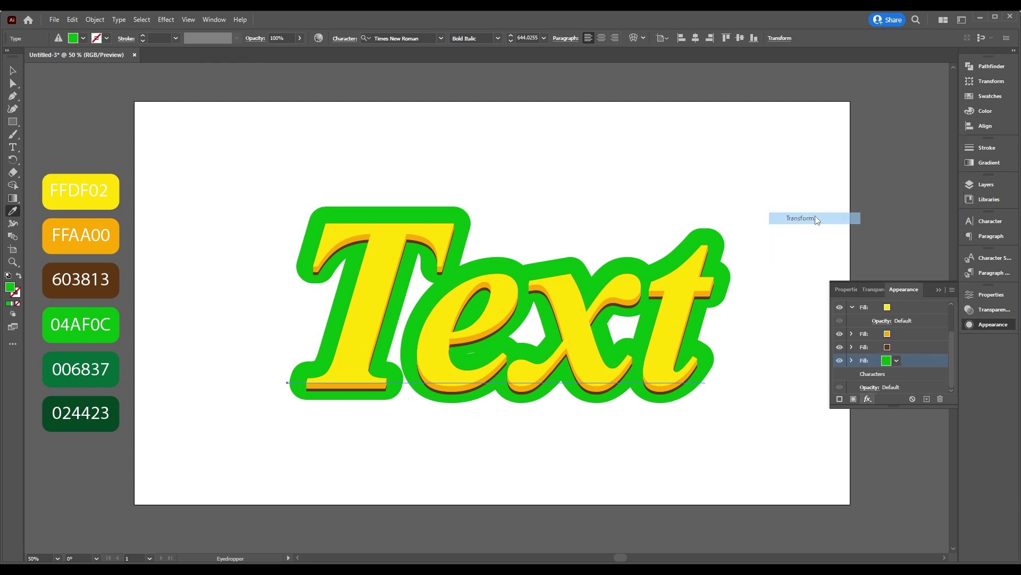
pyautogui.doubleClick(781, 289)
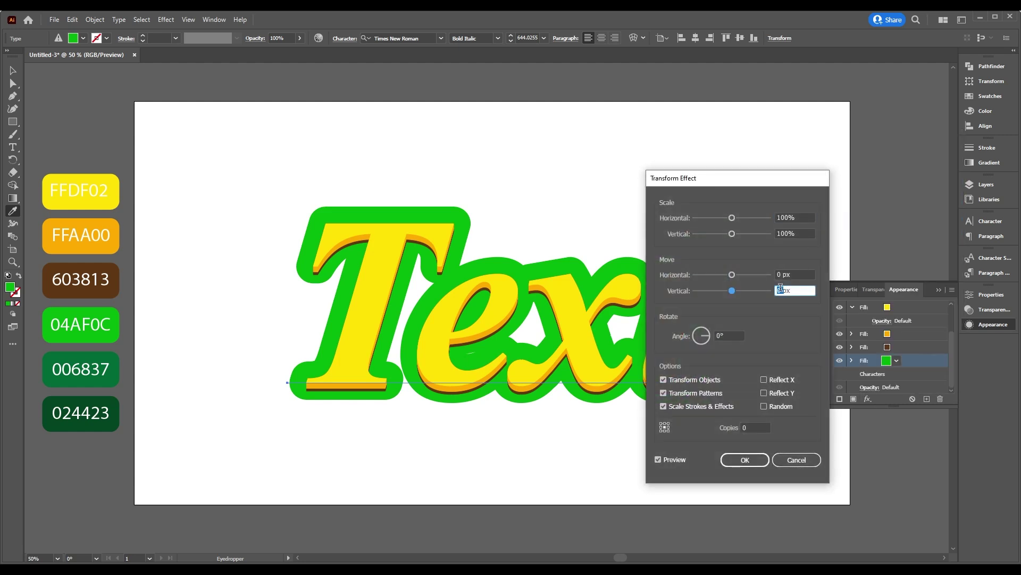
pyautogui.write('10')
pyautogui.click(745, 459)
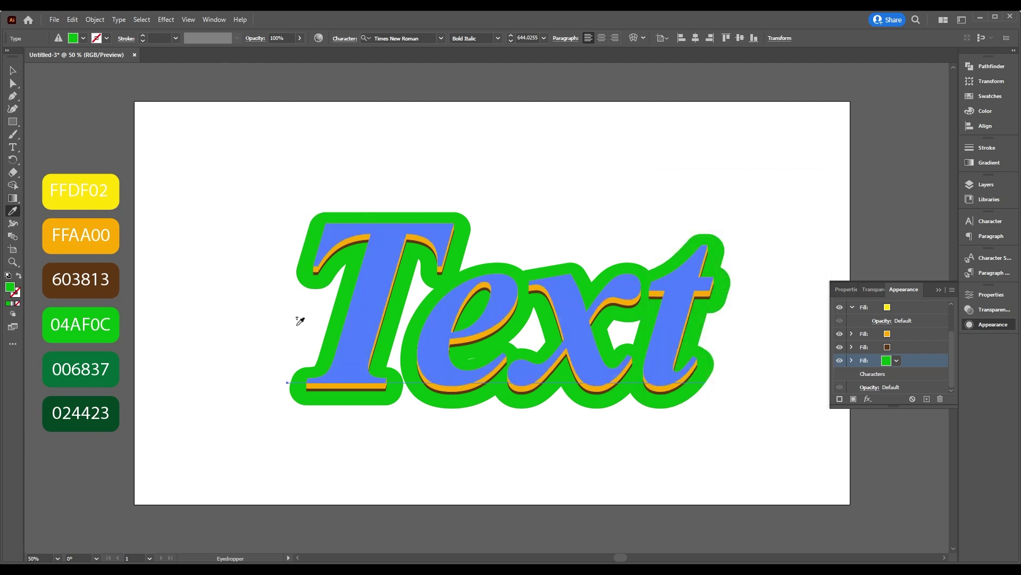
# Step: Duplicate the green outline and give the lower copy a new Transform: 0.5 px down, 45 copies
pyautogui.click(925, 397)
pyautogui.click(867, 373)
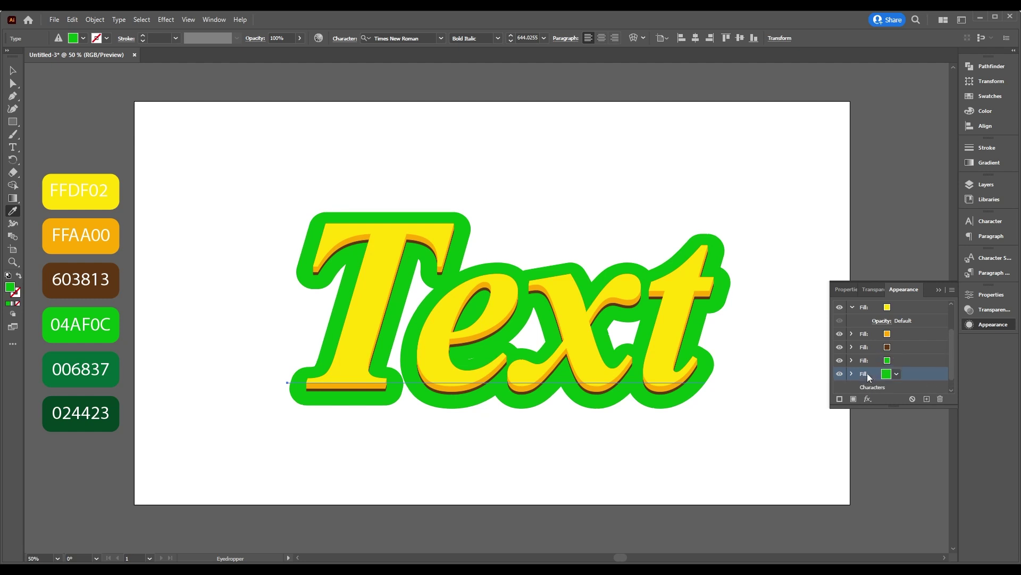
pyautogui.click(868, 399)
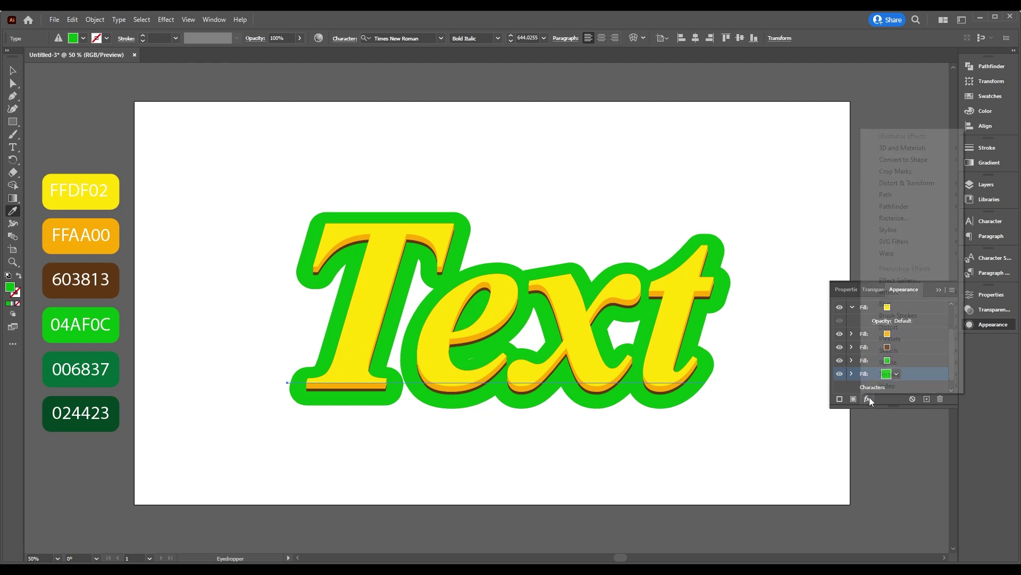
pyautogui.moveTo(911, 187)
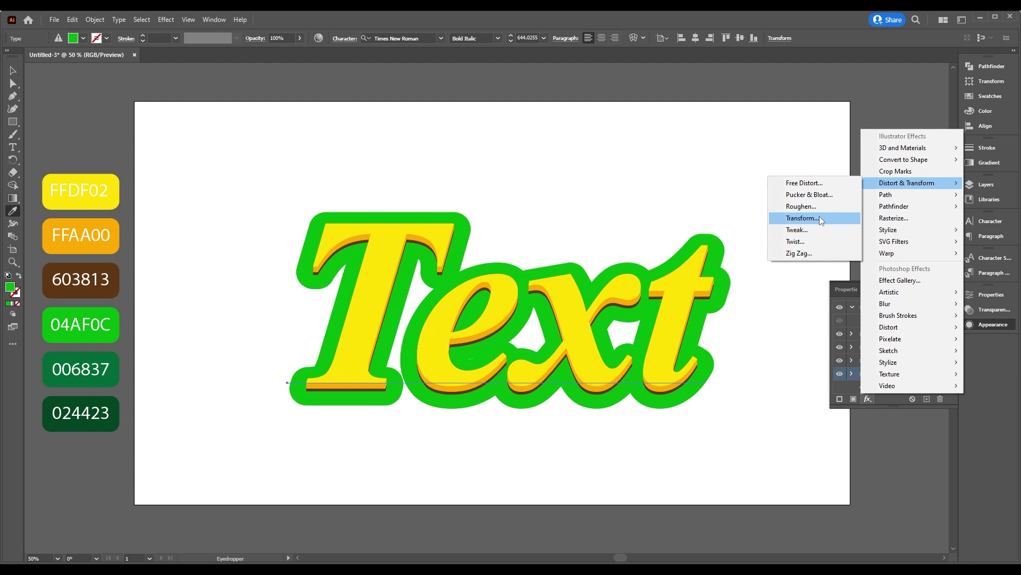
pyautogui.click(820, 216)
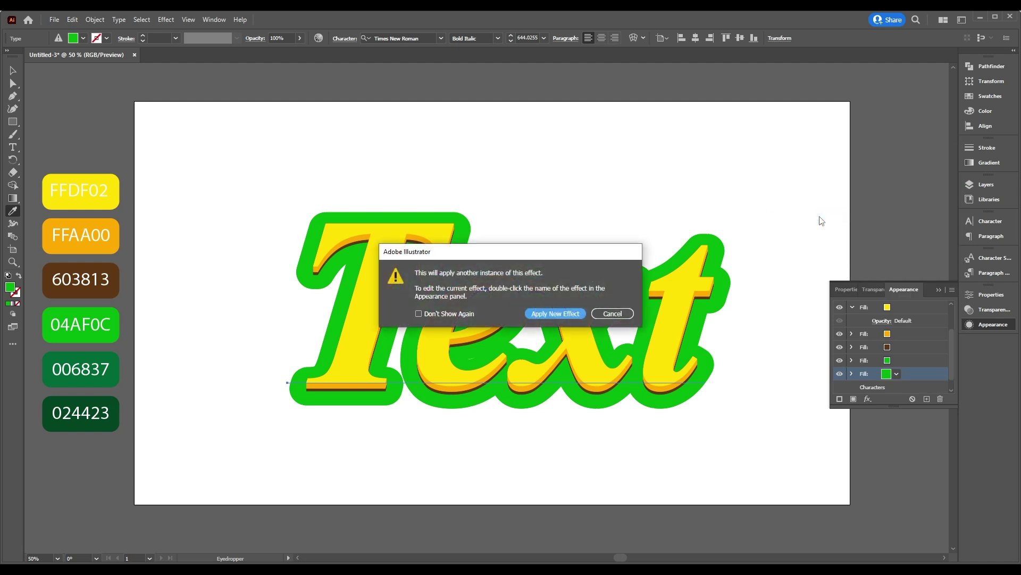
pyautogui.click(556, 314)
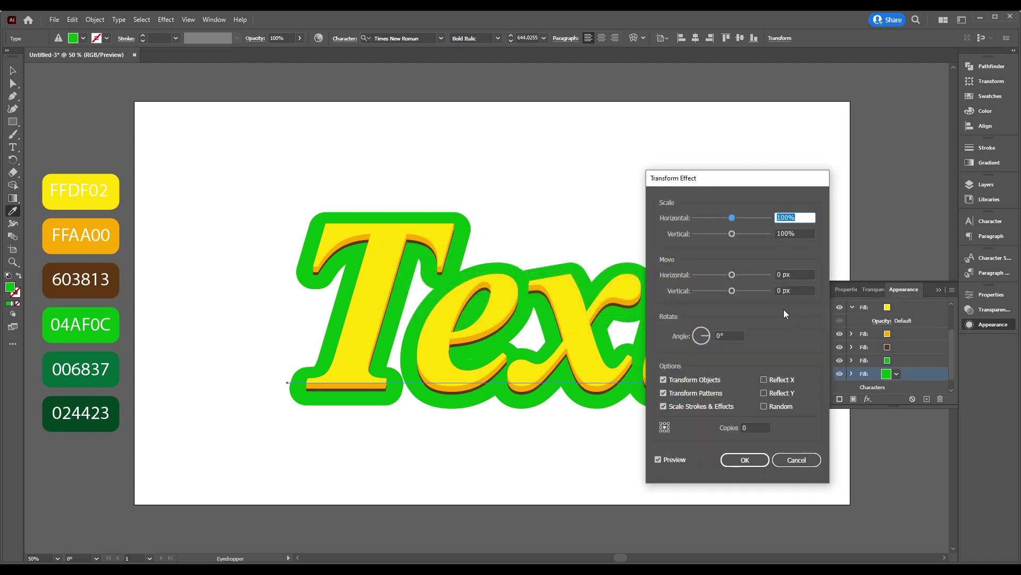
pyautogui.doubleClick(778, 290)
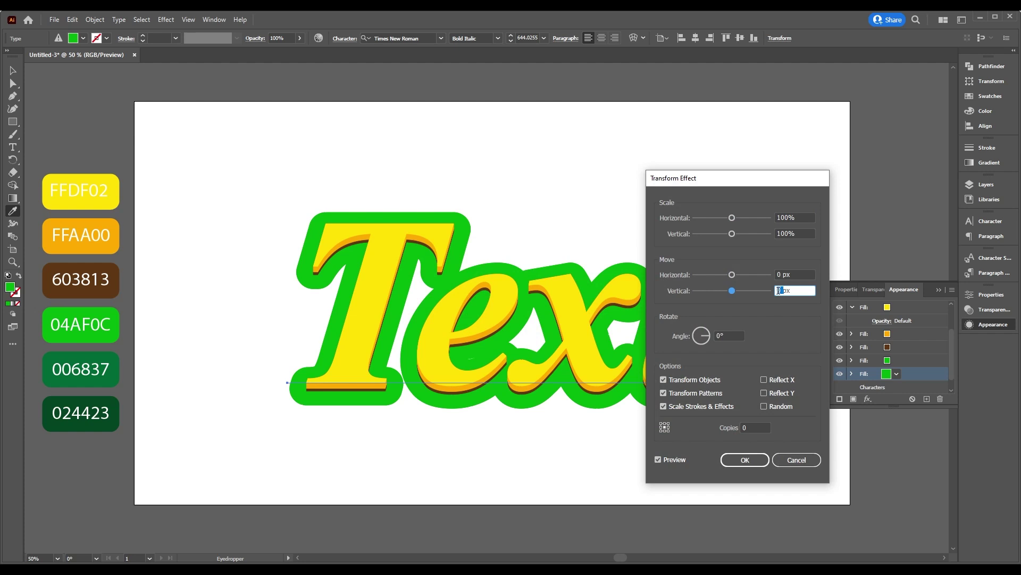
pyautogui.press('BackSpace')
pyautogui.doubleClick(745, 426)
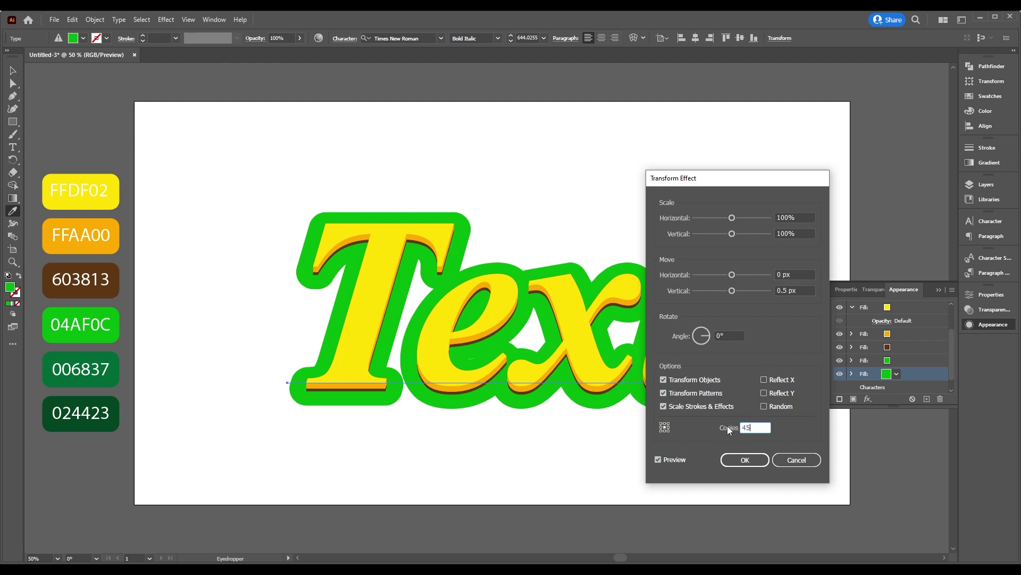
pyautogui.click(745, 460)
# Step: Colour the extrusion dark green 006837 and duplicate it, moving the copy in the stack
pyautogui.click(103, 354)
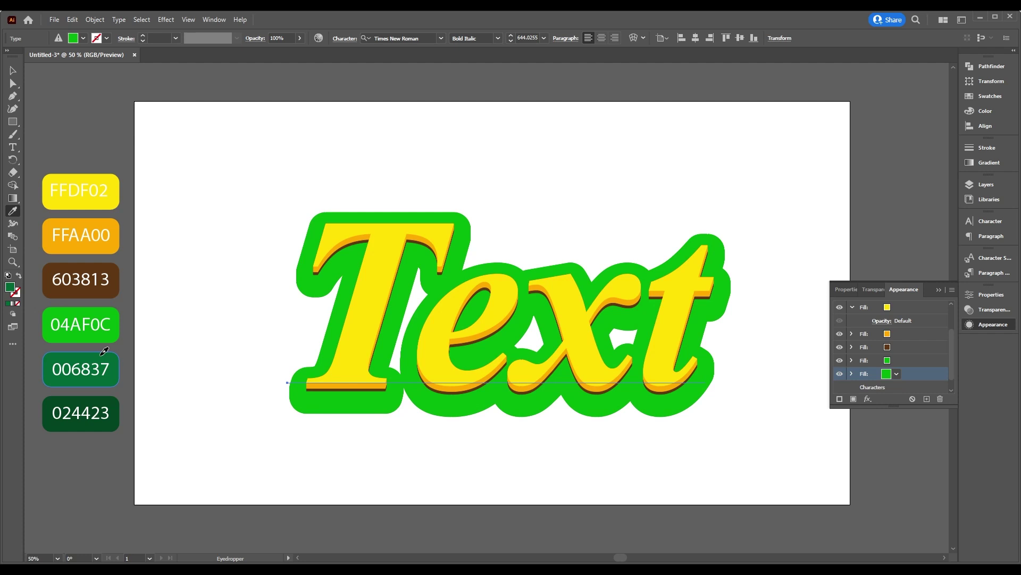
pyautogui.click(927, 398)
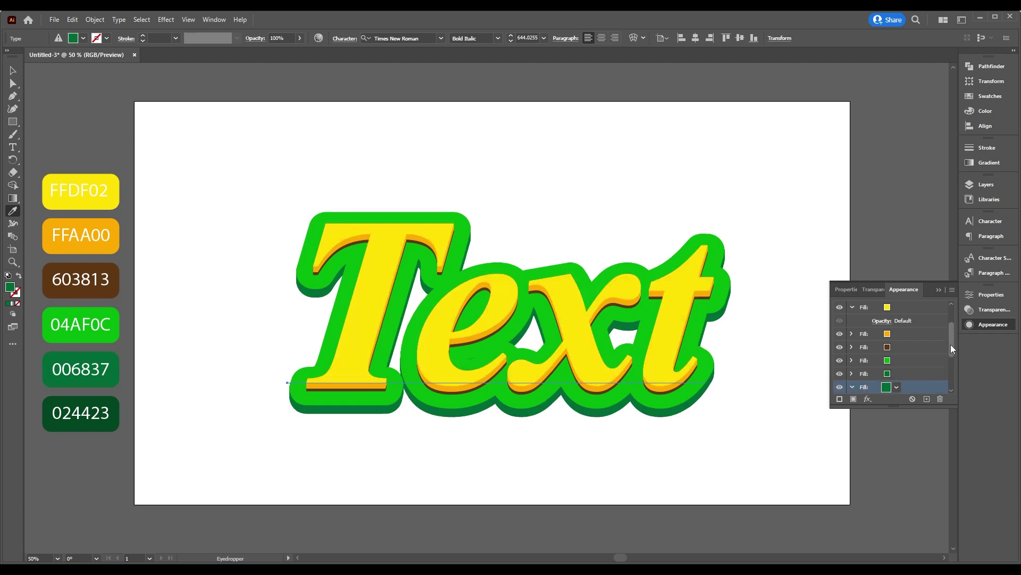
pyautogui.moveTo(952, 349); pyautogui.dragTo(952, 367)
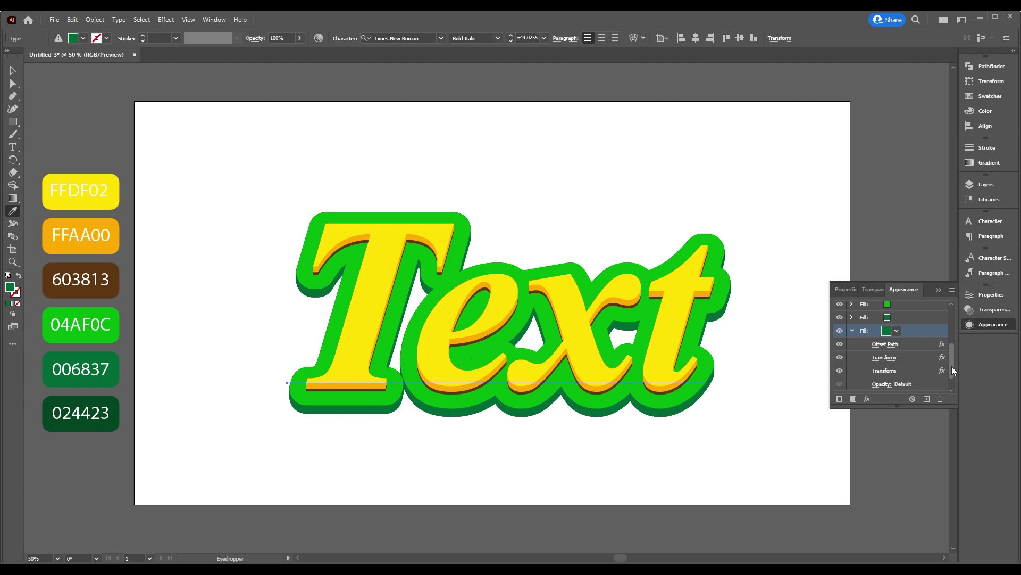
# Step: Raise the copy's Transform vertical move to 20 px and colour it 024423
pyautogui.click(885, 357)
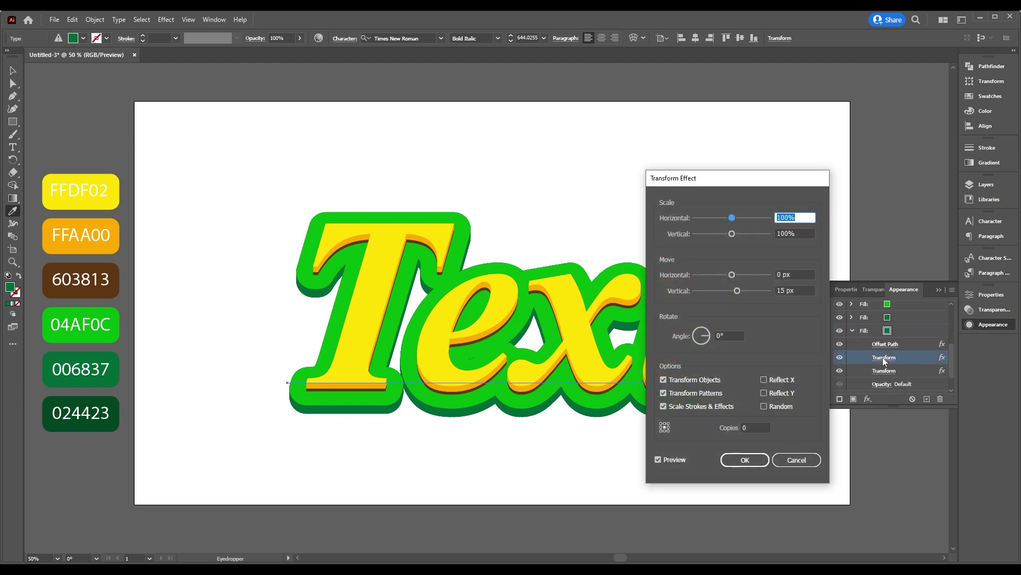
pyautogui.doubleClick(783, 291)
pyautogui.write('20')
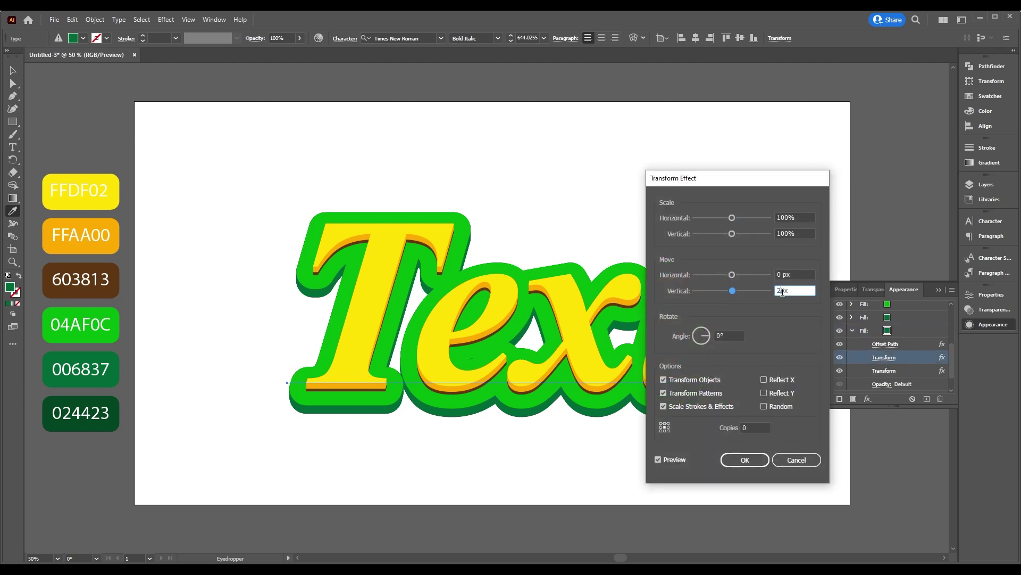
pyautogui.click(753, 458)
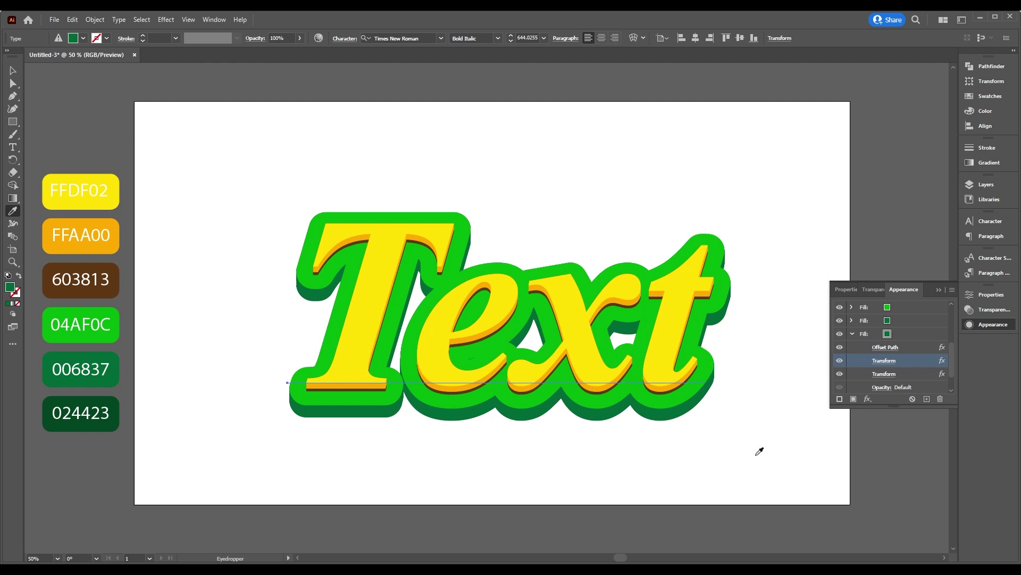
pyautogui.click(94, 396)
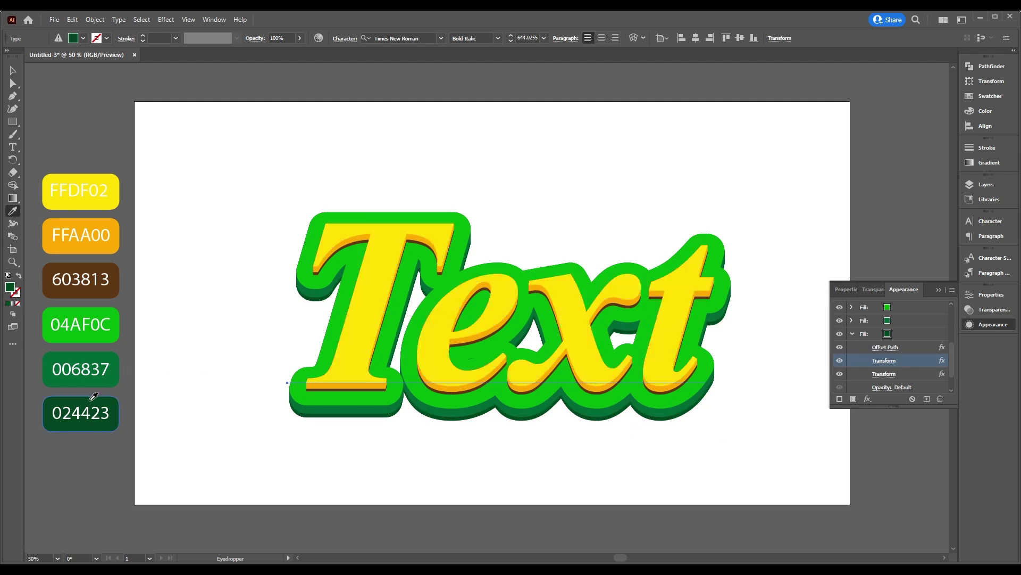
# Step: Return to the Selection tool, collapse the Appearance panel and deselect the artwork
pyautogui.click(13, 69)
pyautogui.click(932, 289)
pyautogui.click(901, 193)
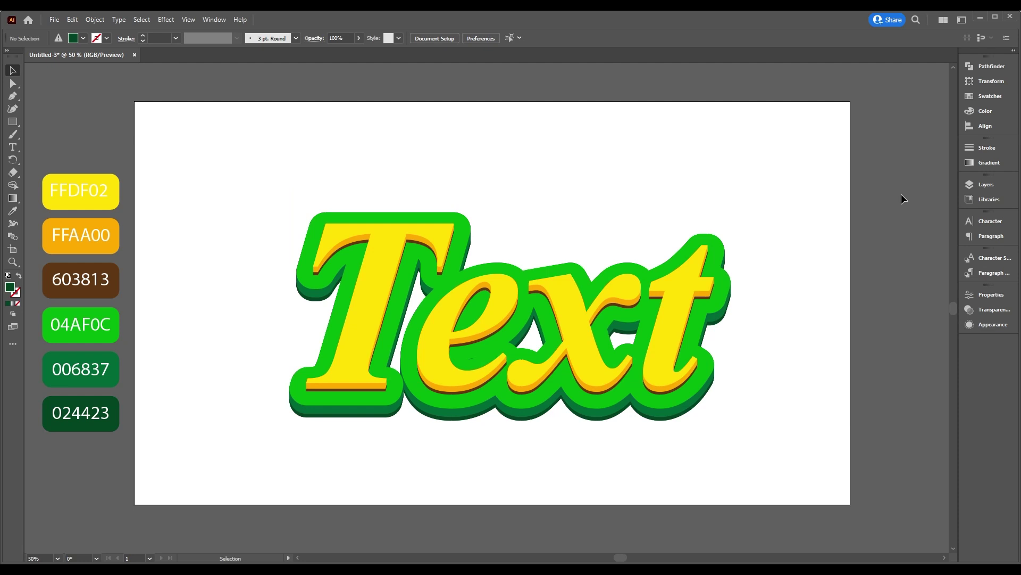